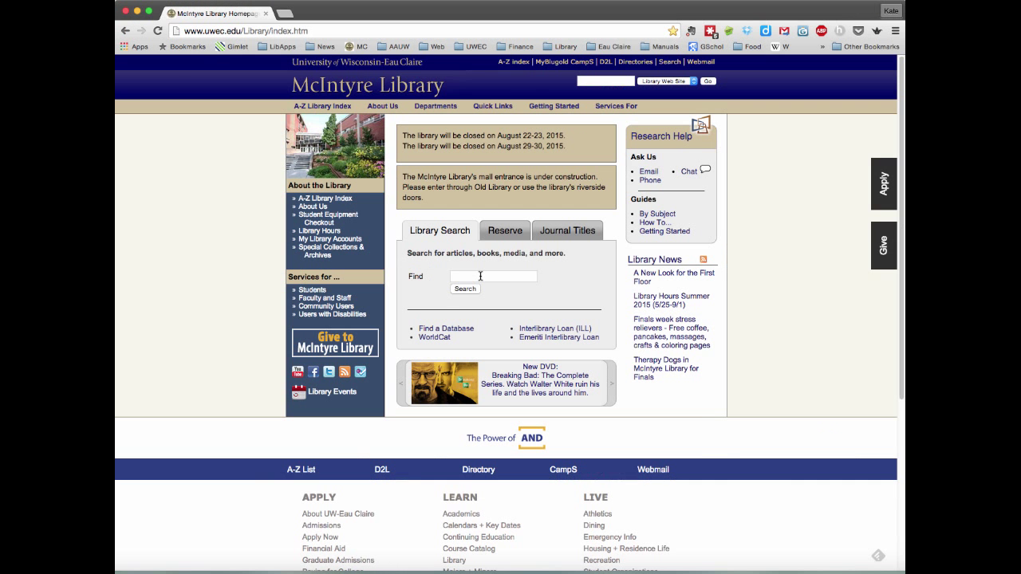
Step: Search the library catalogue for "Nathaniel Hawthorne"
click(458, 366)
text(Nathaniel Hawthorne)
key(Return)
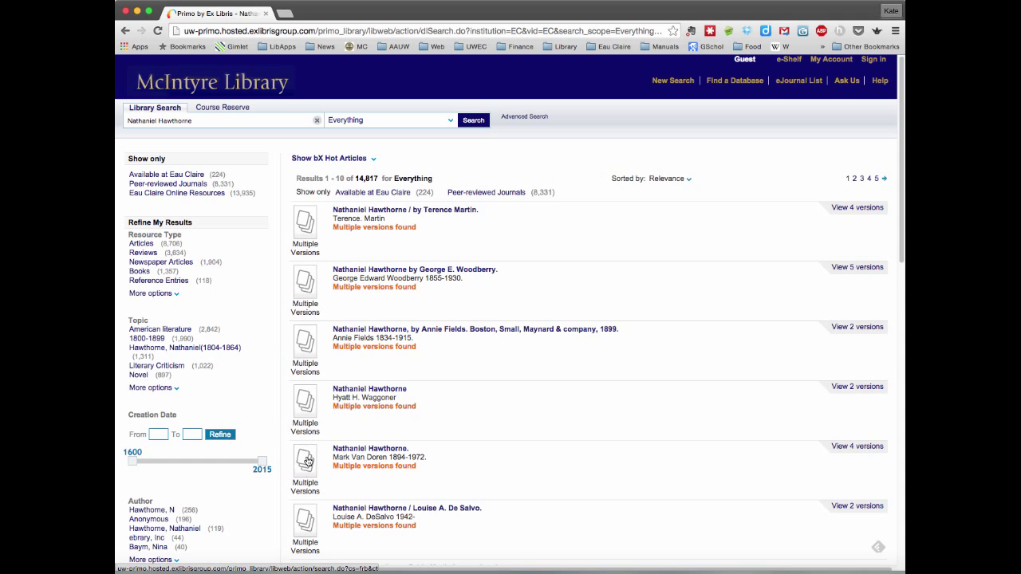
Step: View the available versions of the first Hawthorne book, return to the results and look through the first page
click(840, 210)
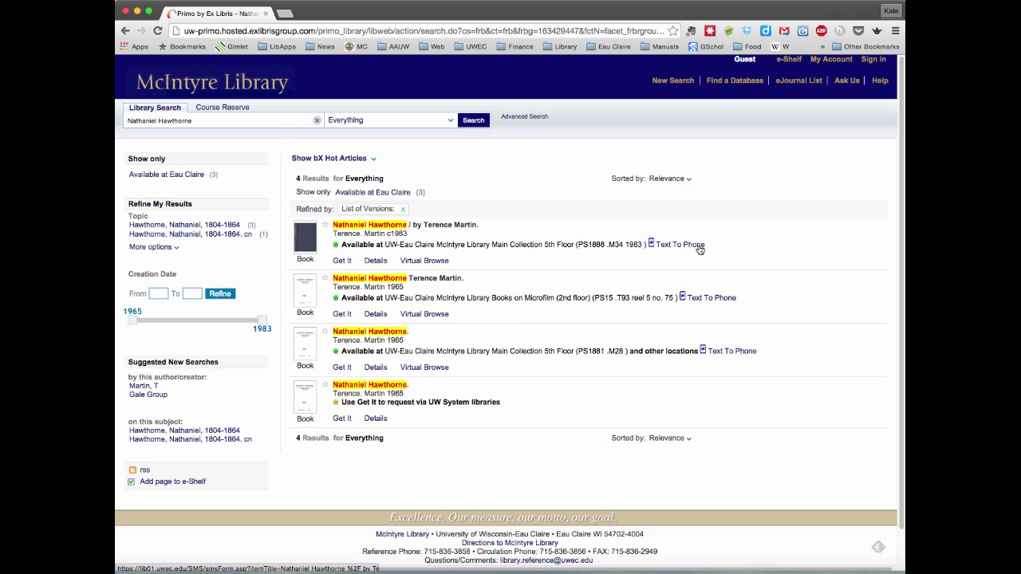
click(125, 31)
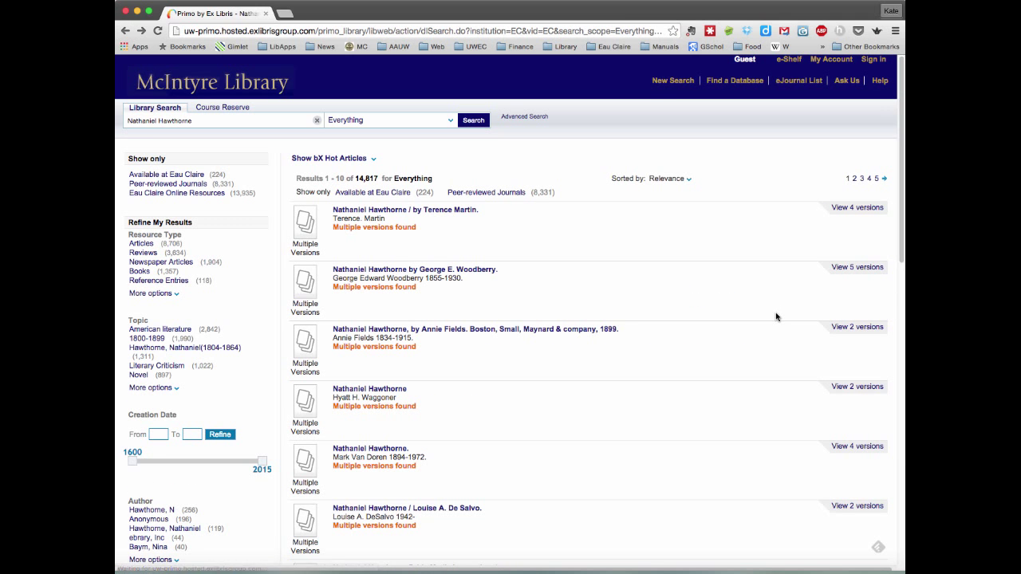
scroll(775, 314, down, 2)
scroll(775, 315, down, 5)
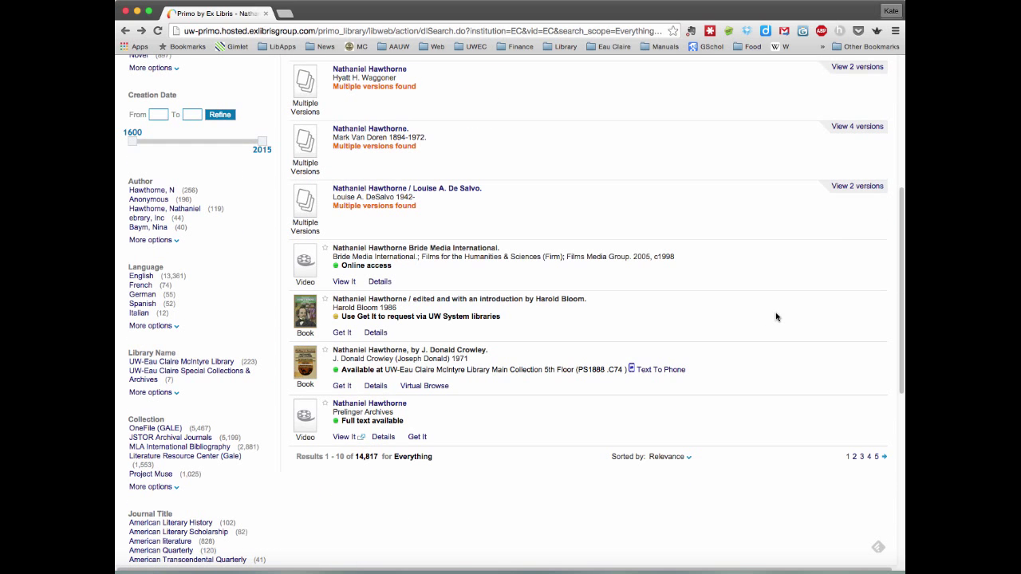
scroll(775, 315, up, 5)
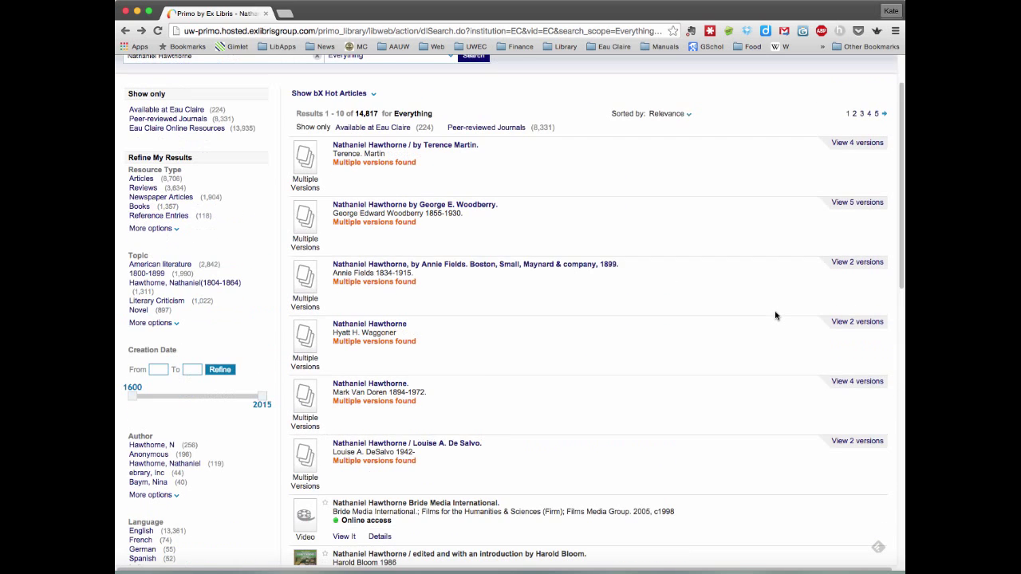
scroll(775, 315, up, 2)
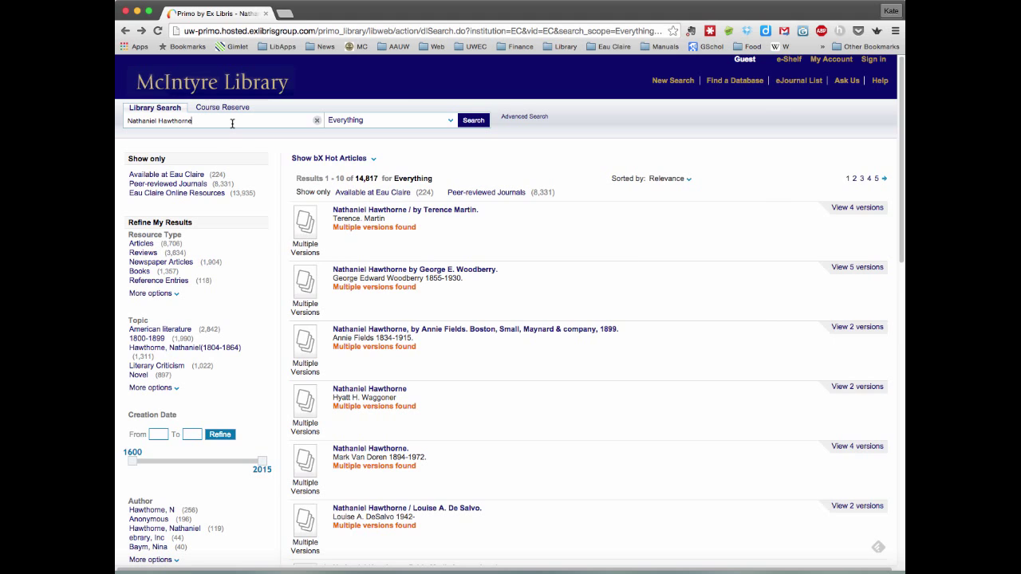
Step: Narrow the search by adding the exact phrase "young goodman brown" to the search terms and run it
text("young goodman brown")
click(473, 121)
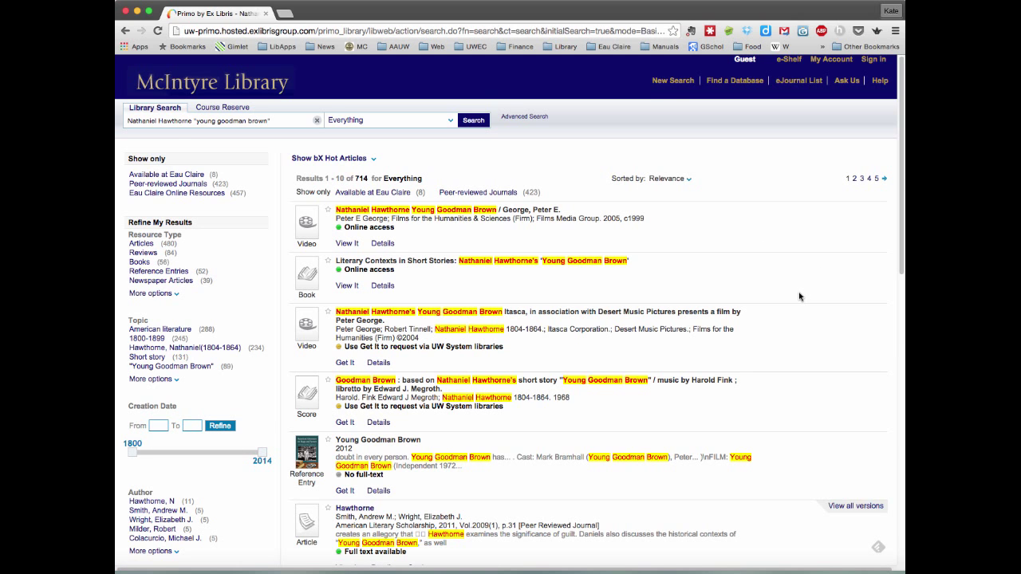
scroll(799, 297, down, 1)
scroll(799, 297, down, 3)
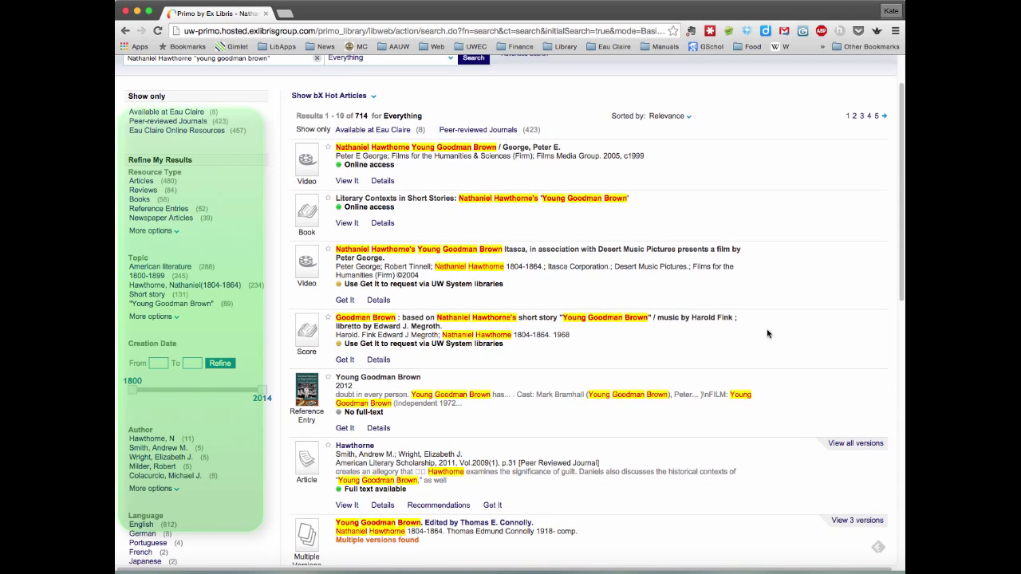
Step: Review the full list of Resource Type filter options without applying any
scroll(767, 334, up, 1)
scroll(767, 333, up, 1)
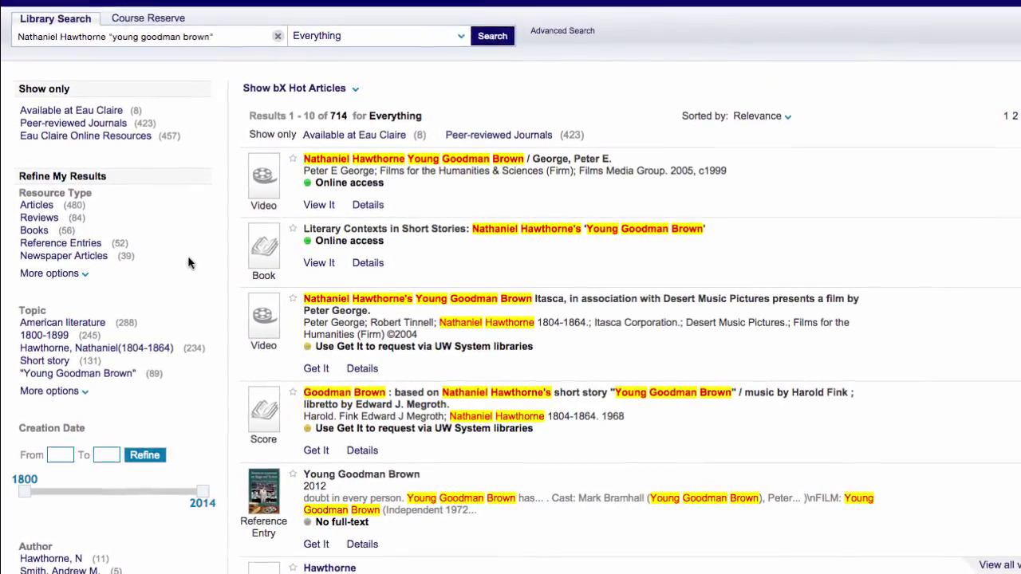
click(49, 267)
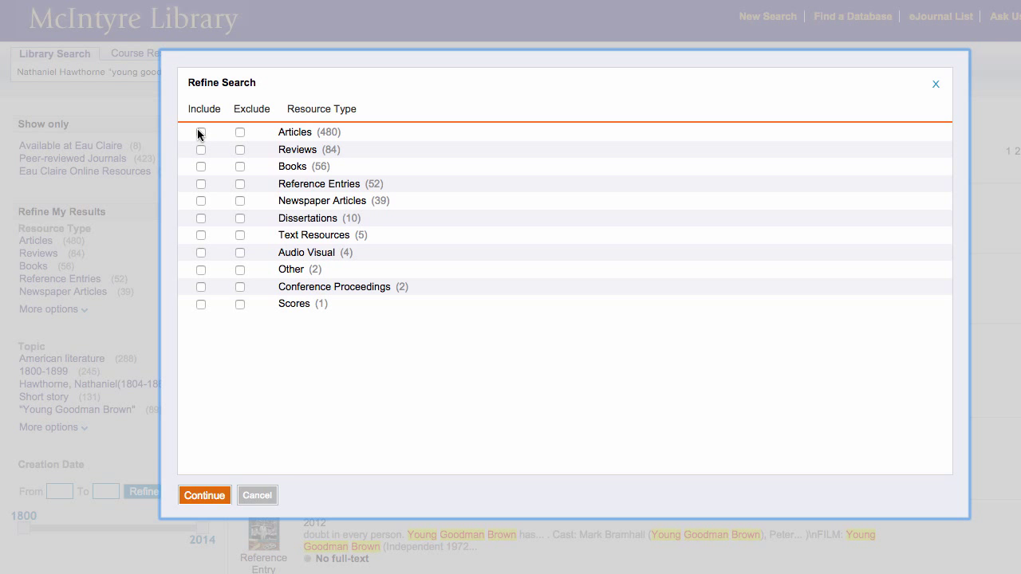
click(257, 496)
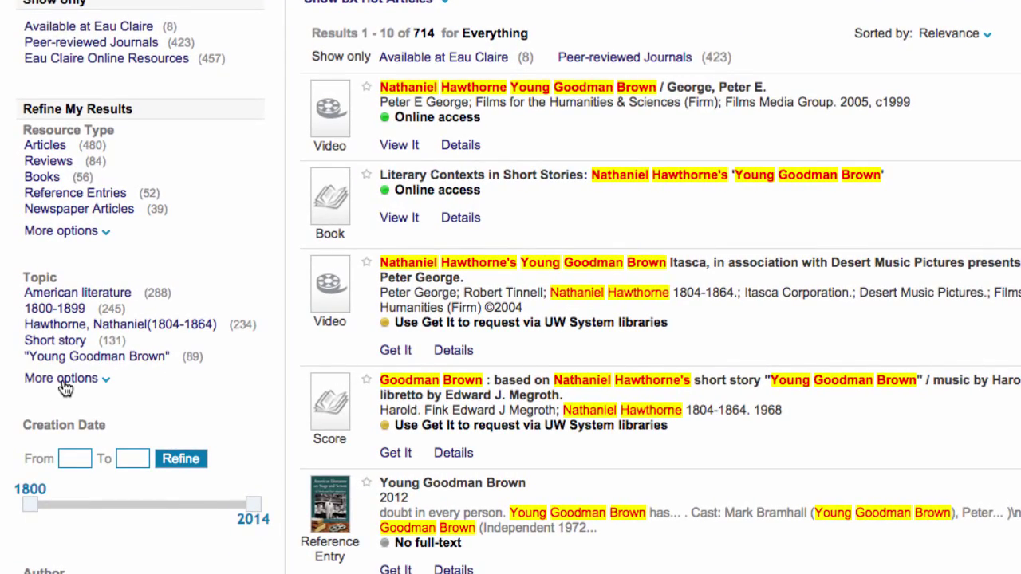
Step: Limit the results to the topic "Young Goodman Brown" using the extended list of topic filters
click(51, 421)
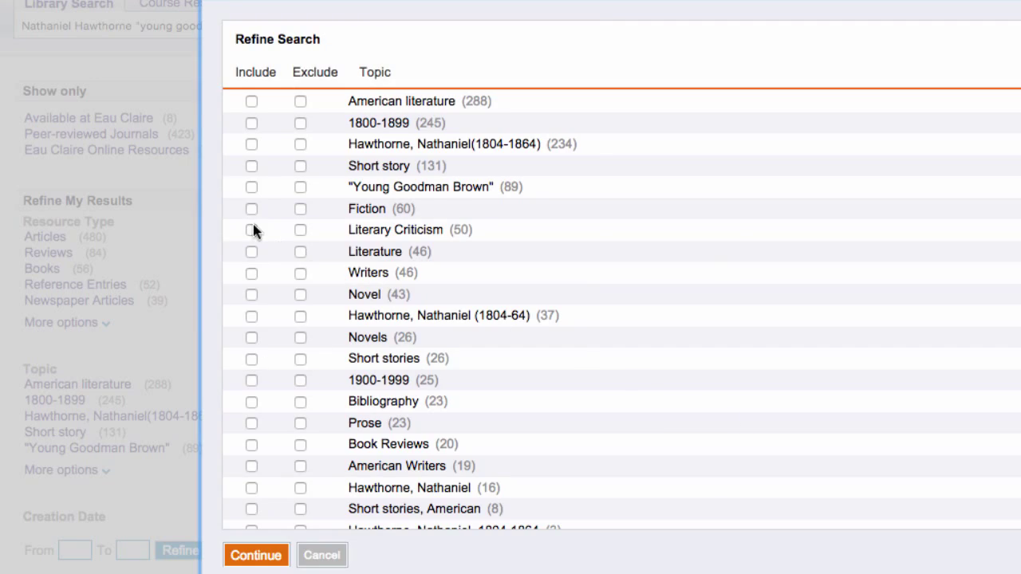
click(251, 186)
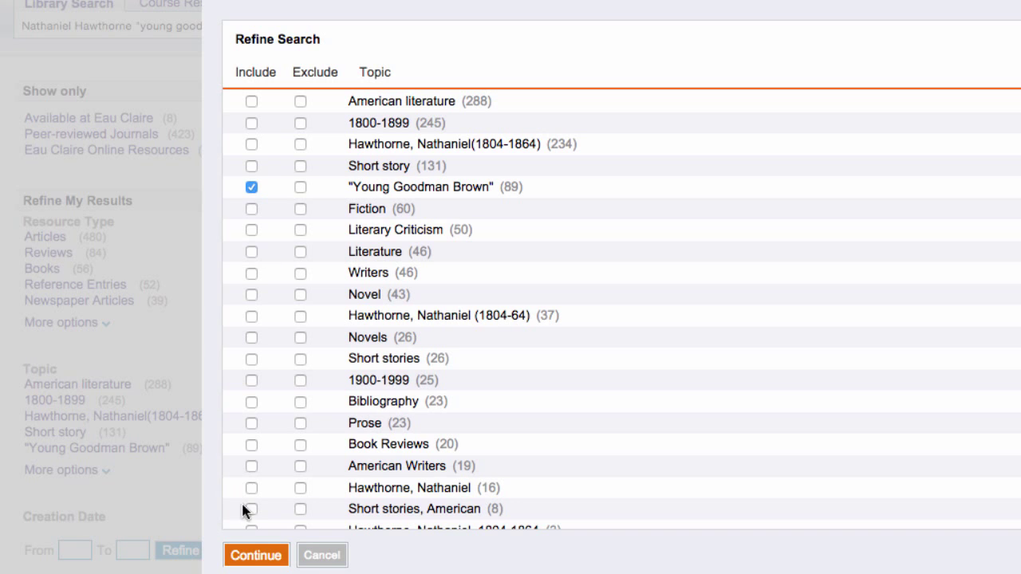
click(256, 555)
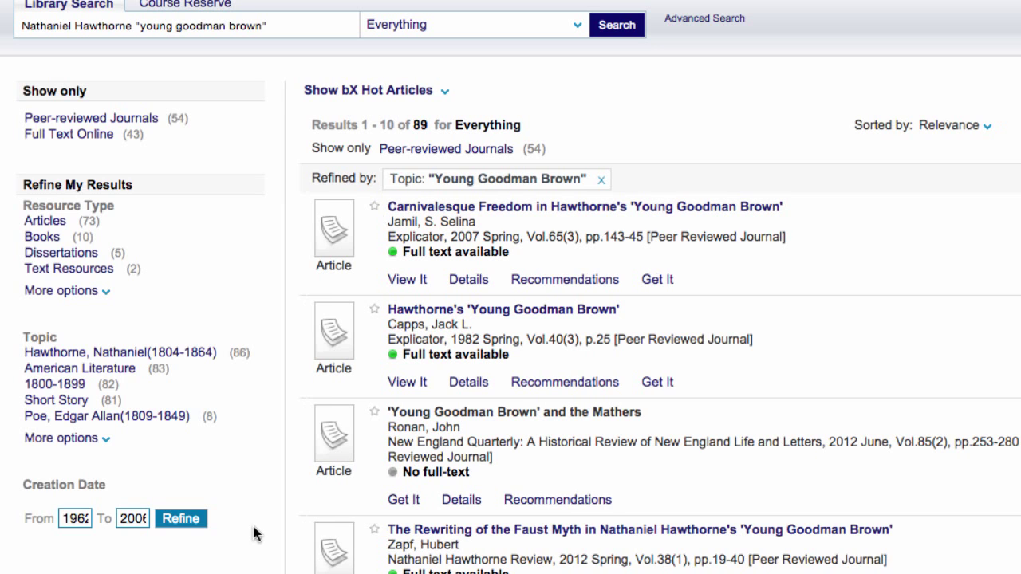
Step: Examine the remaining refinement options: creation date, author, language, collection, journal title and suggested new searches
scroll(255, 518, down, 5)
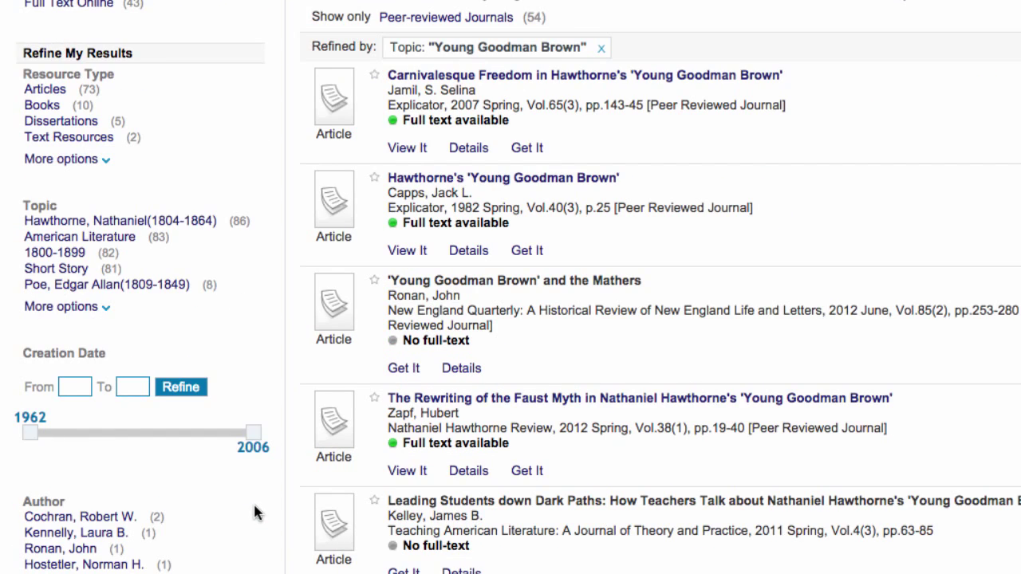
click(72, 275)
mouse_move(27, 320)
mouse_down()
mouse_move(191, 321)
mouse_move(25, 321)
mouse_up()
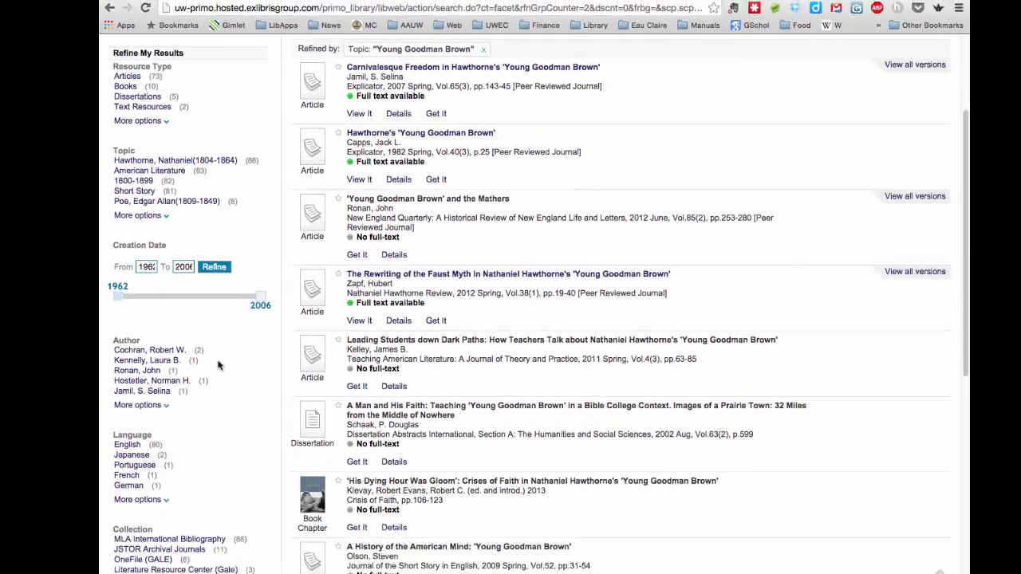
scroll(185, 424, down, 5)
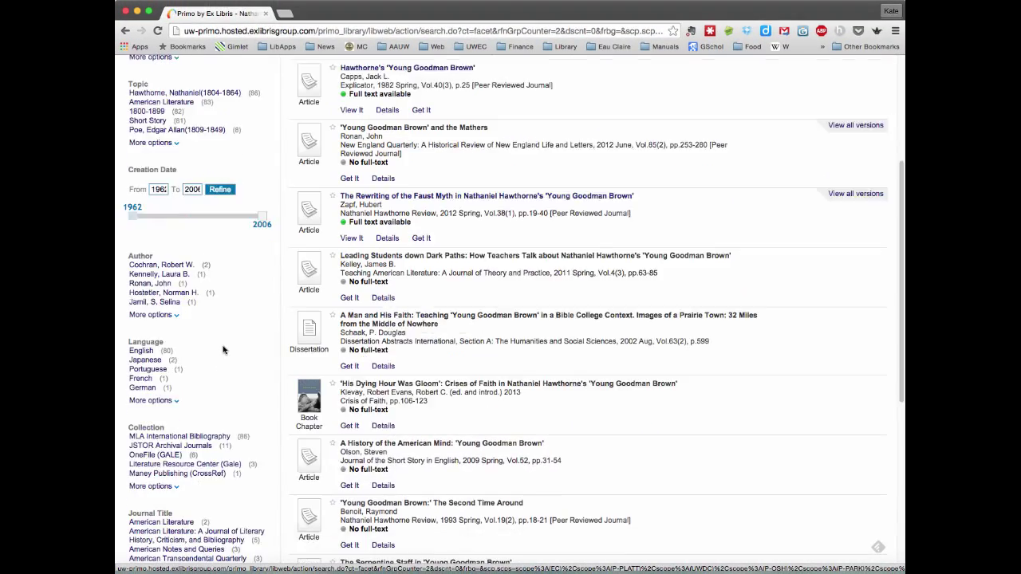
scroll(224, 350, down, 1)
scroll(223, 349, down, 2)
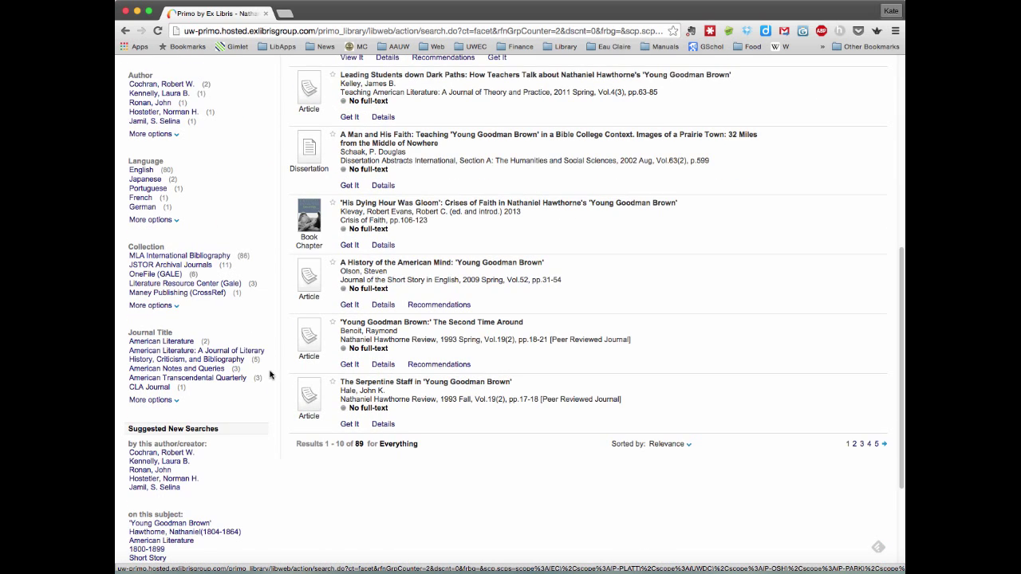
scroll(269, 375, down, 1)
scroll(270, 375, down, 2)
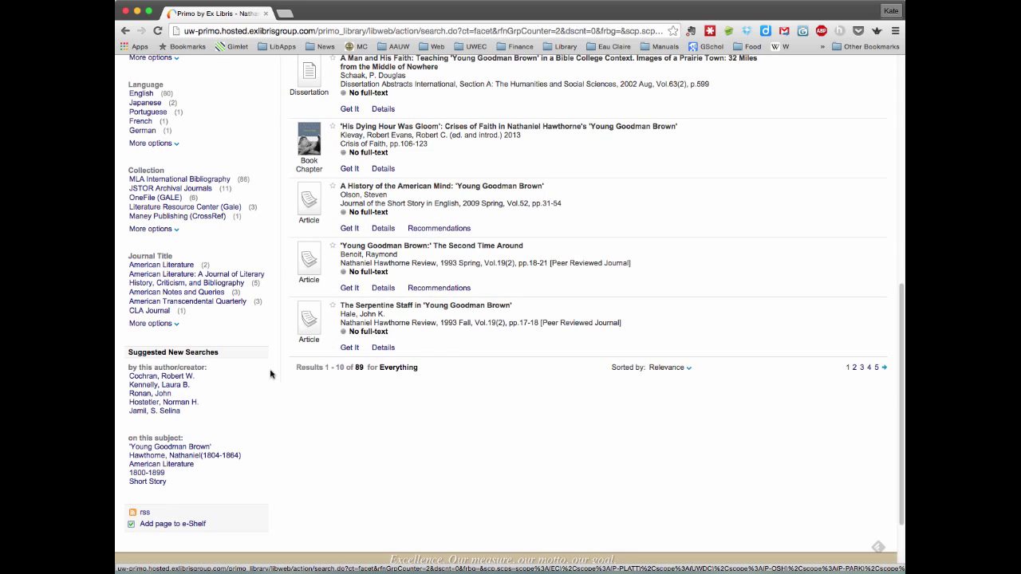
scroll(269, 375, up, 10)
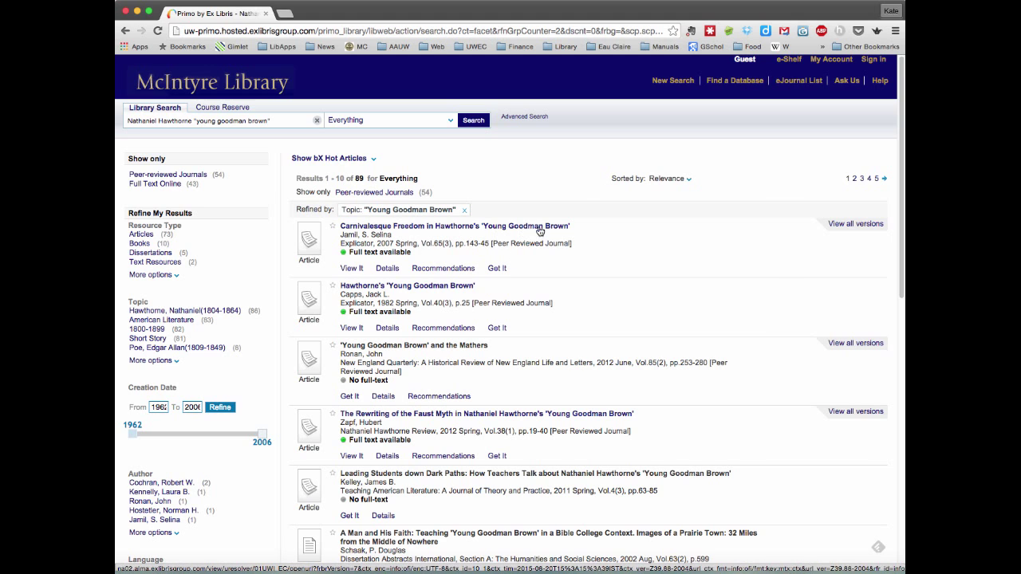
Step: View the details of "Carnivalesque Freedom in Hawthorne's 'Young Goodman Brown'", open its EBSCOhost full-text record and read the abstract
click(389, 269)
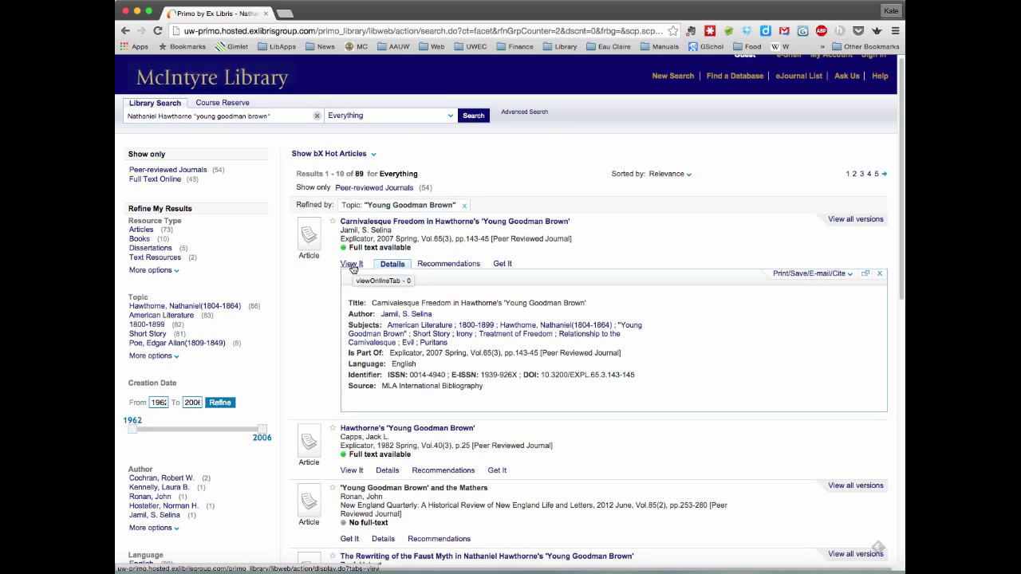
click(352, 269)
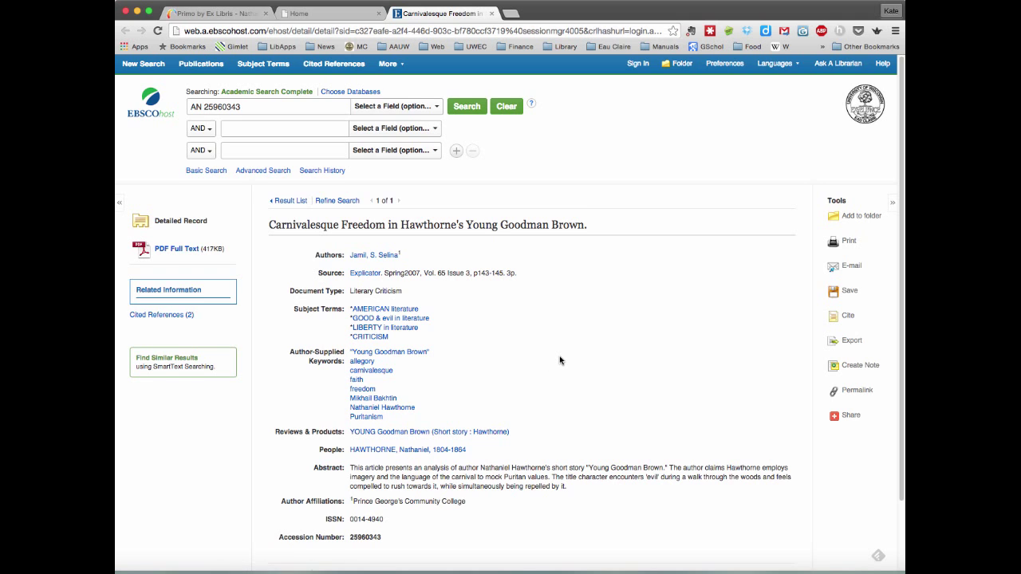
scroll(560, 360, down, 2)
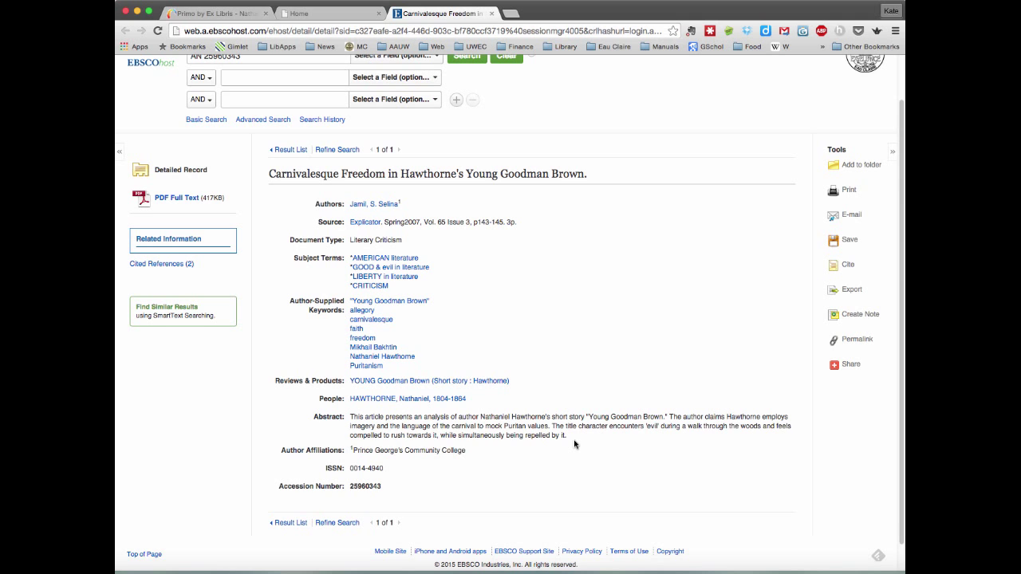
scroll(574, 444, up, 2)
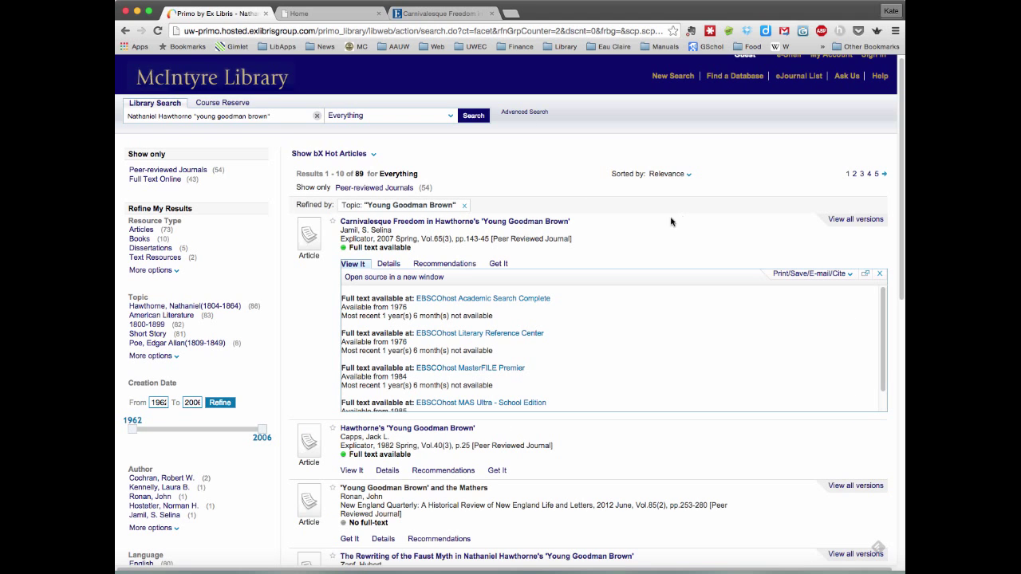
Step: Back in the library results, view the e-mail form for the "Carnivalesque Freedom" article, dismiss it unsent and collapse the article's expanded details
click(851, 276)
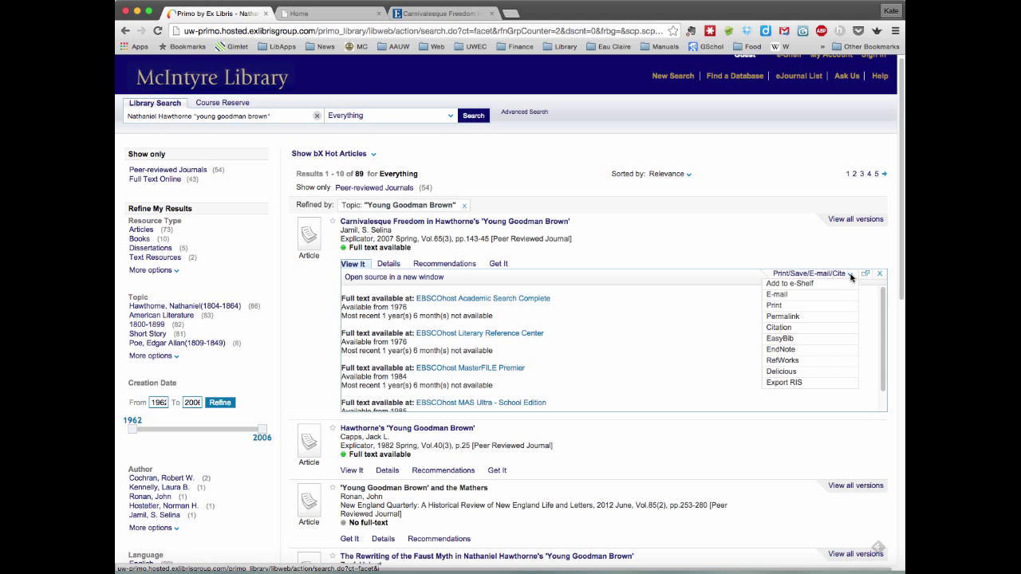
click(780, 295)
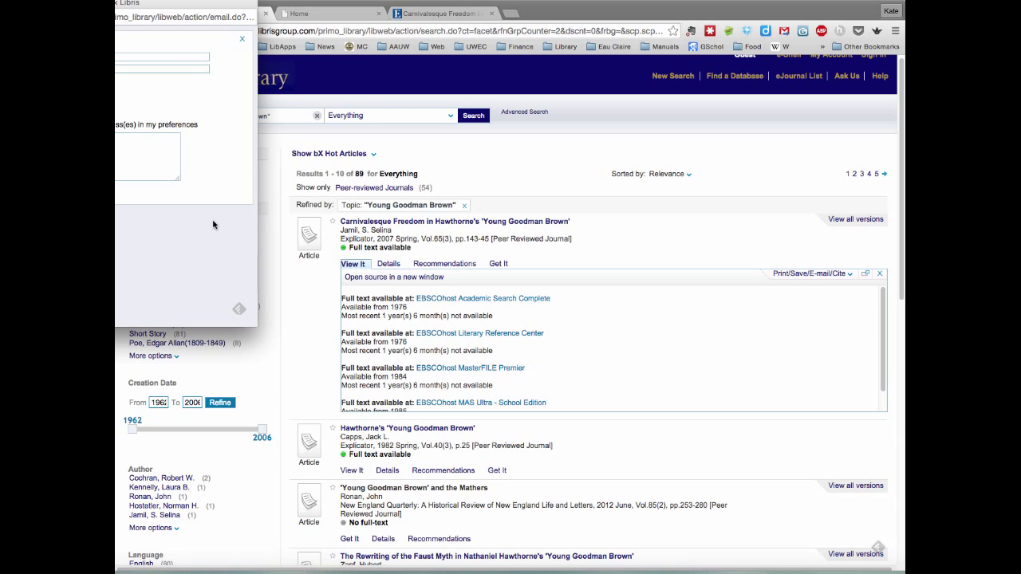
drag(184, 2, 368, 67)
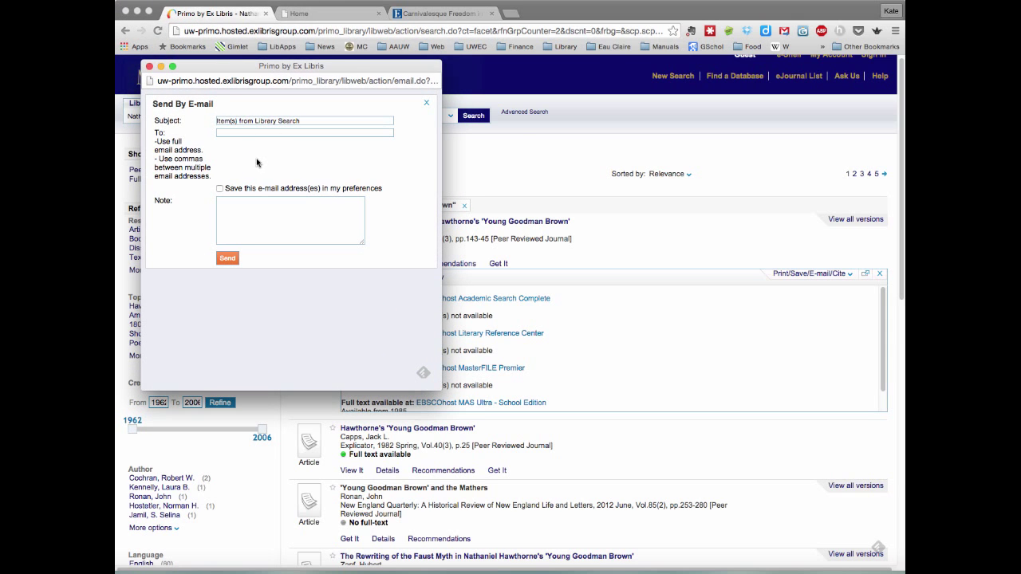
click(150, 66)
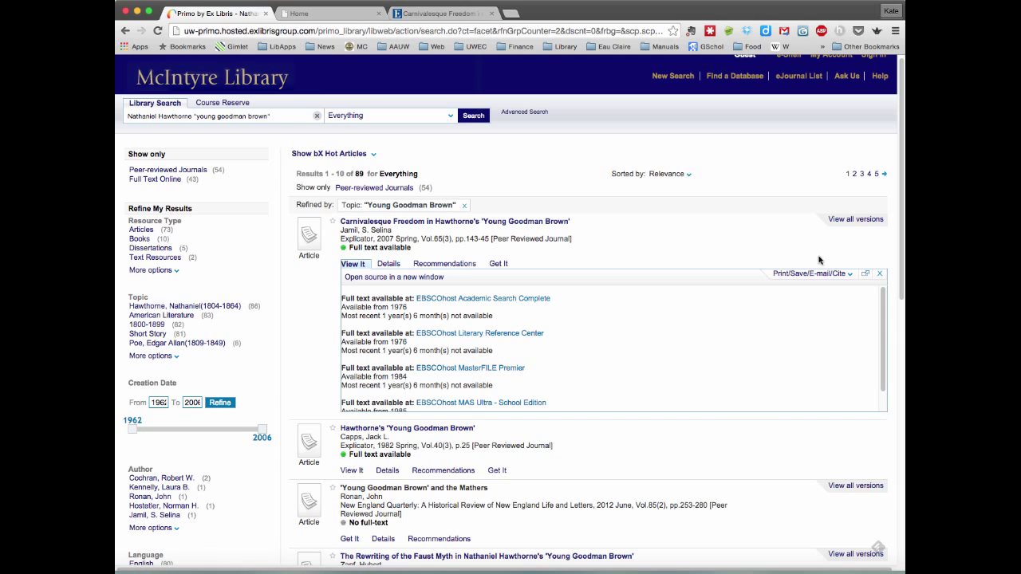
click(881, 275)
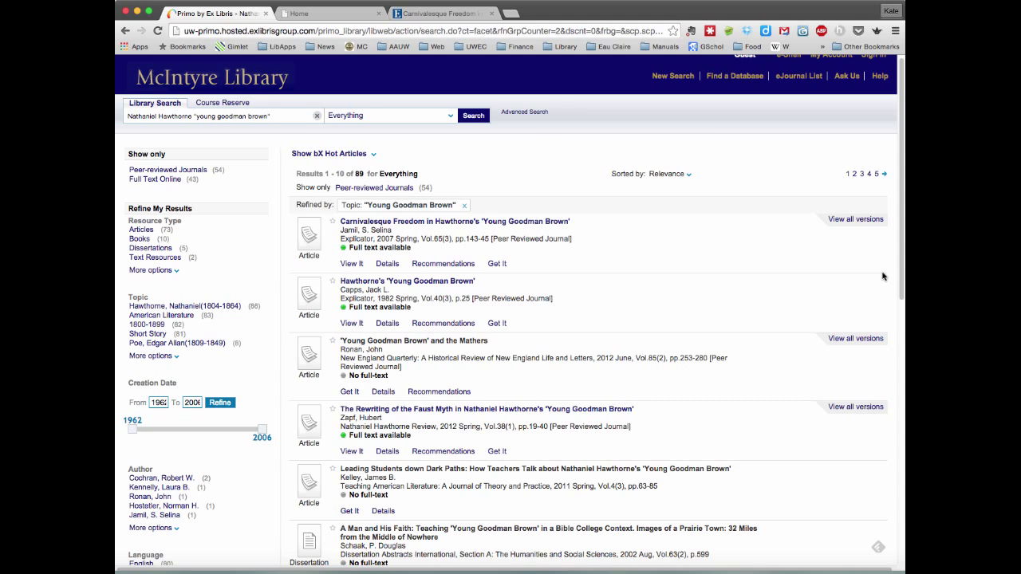
Step: Rerun the search with "faith" added to the terms and limit the results to the topic "Young Goodman Brown"
click(275, 115)
click(474, 116)
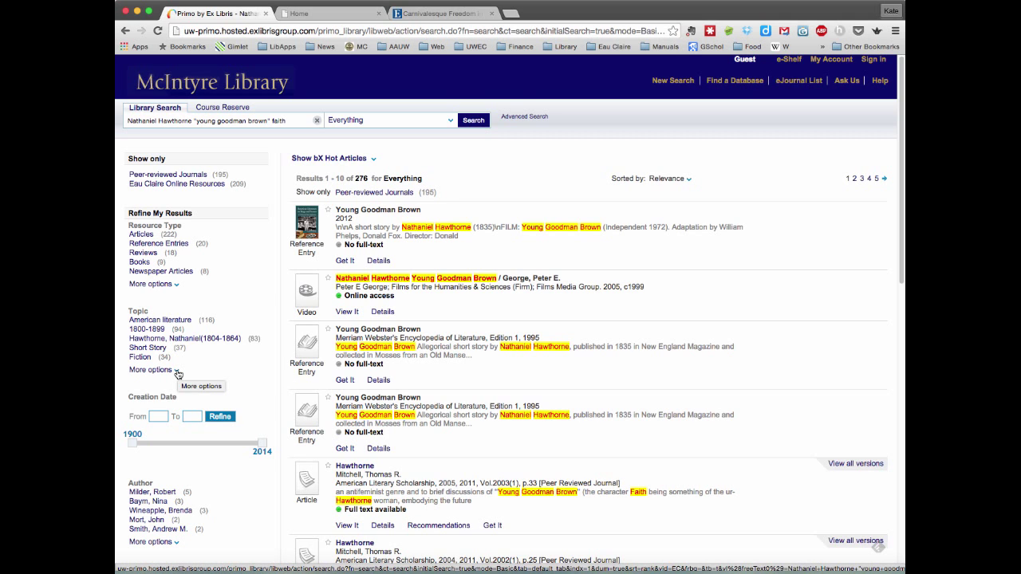
click(177, 372)
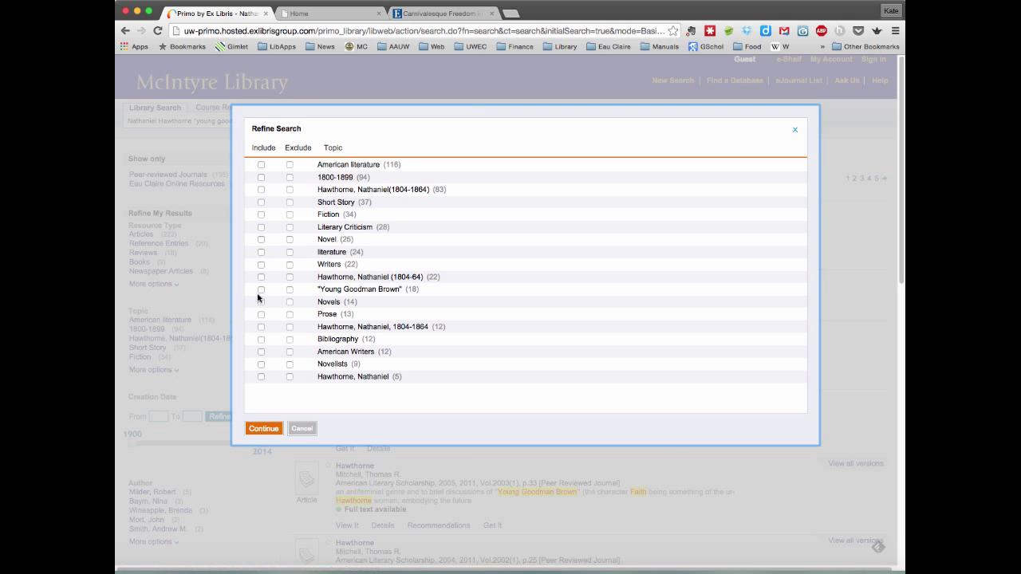
click(261, 289)
click(262, 429)
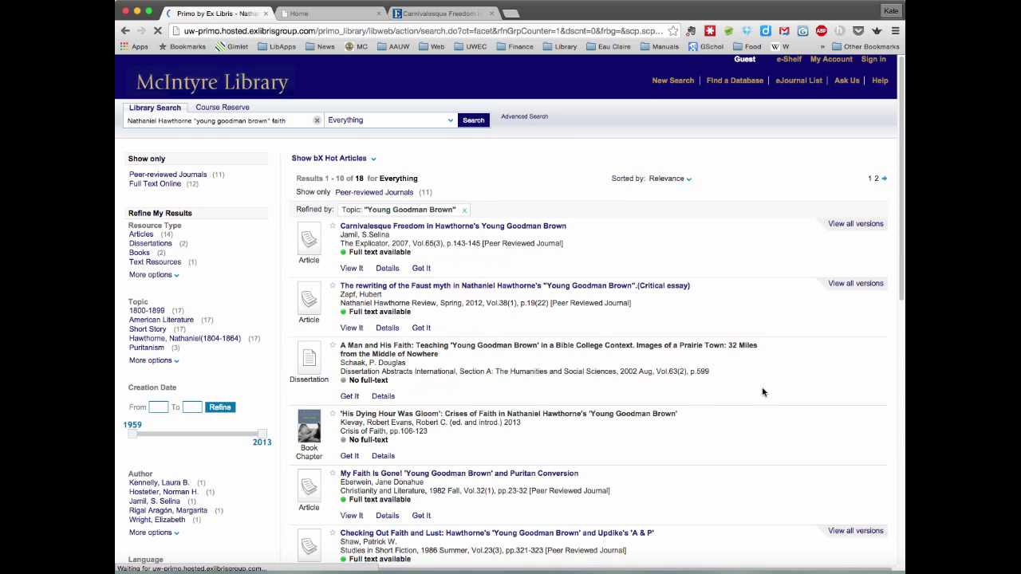
Step: Look through the refined results and examine the dissertation "A Man and His Faith"
scroll(788, 402, down, 1)
scroll(789, 402, down, 1)
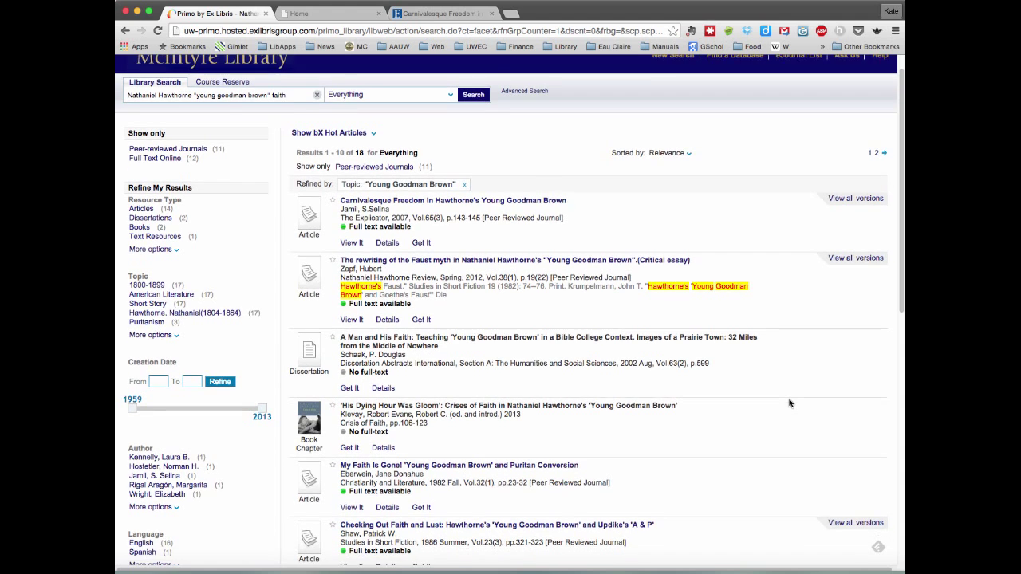
scroll(789, 403, down, 3)
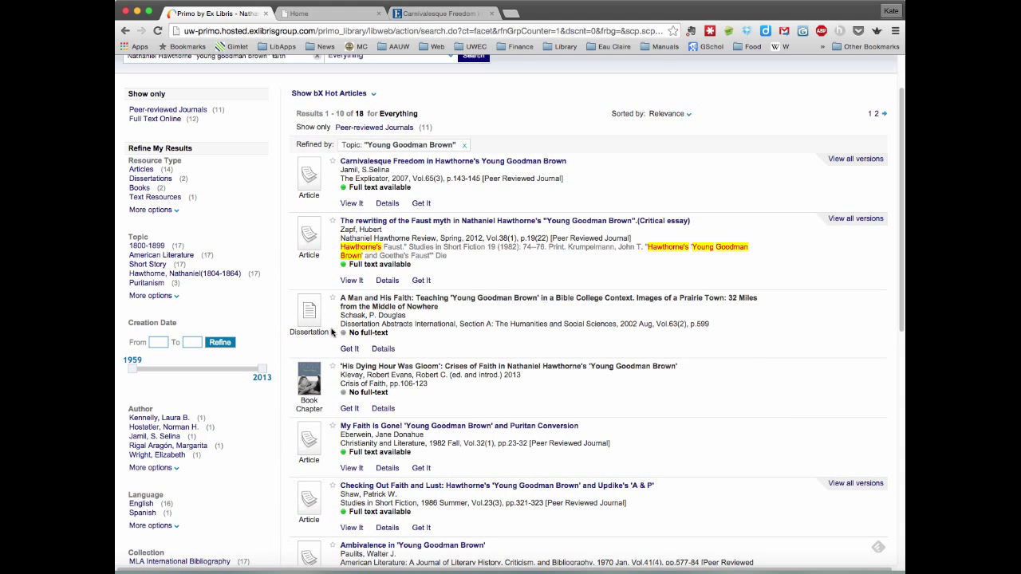
drag(331, 292, 543, 343)
click(544, 345)
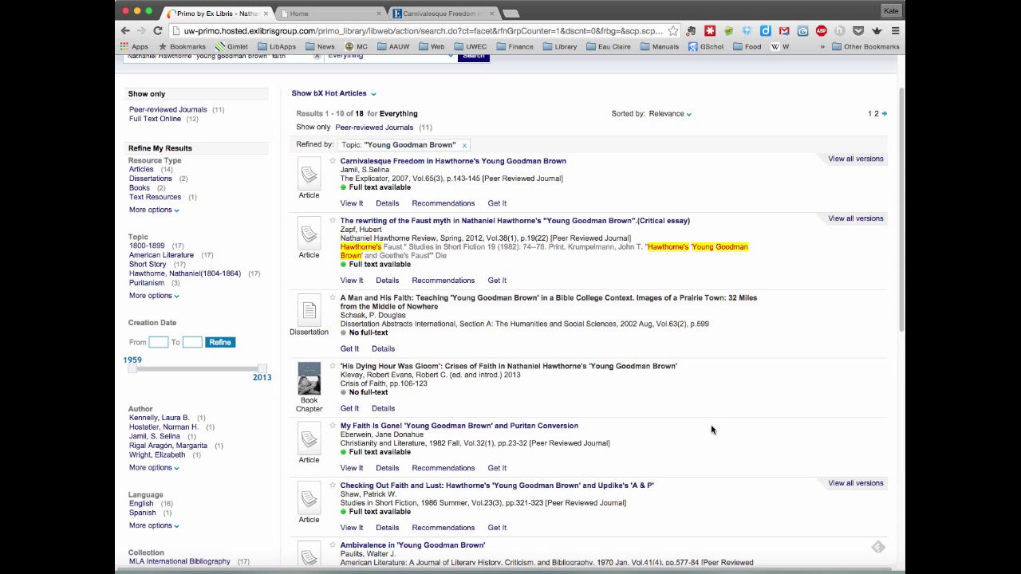
Step: Look through the refined results, noting the titles on "Crises of Faith" and "My Faith Is Gone! 'Young Goodman Brown' and Puritan Conversion"
scroll(712, 428, down, 2)
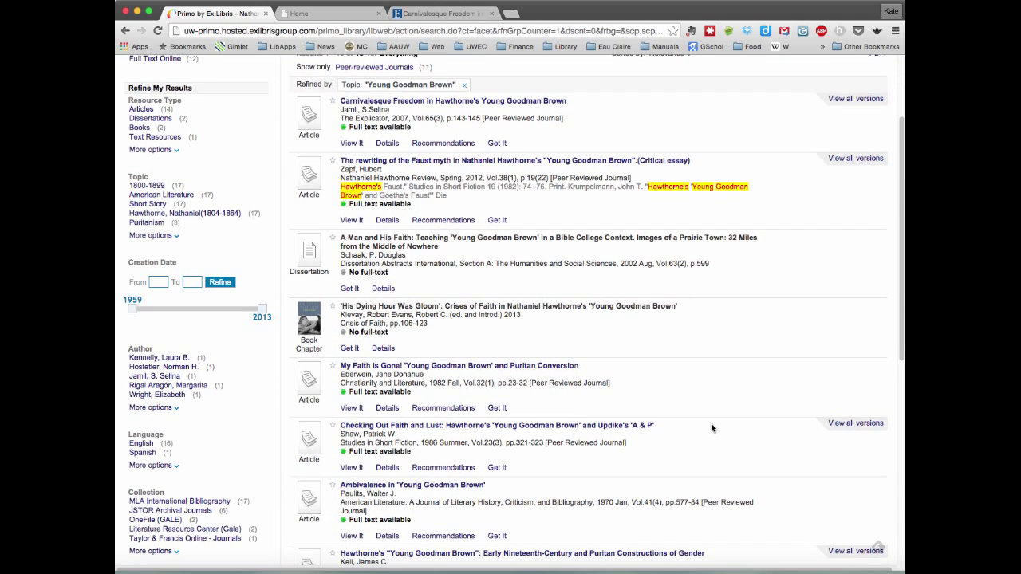
scroll(712, 429, down, 1)
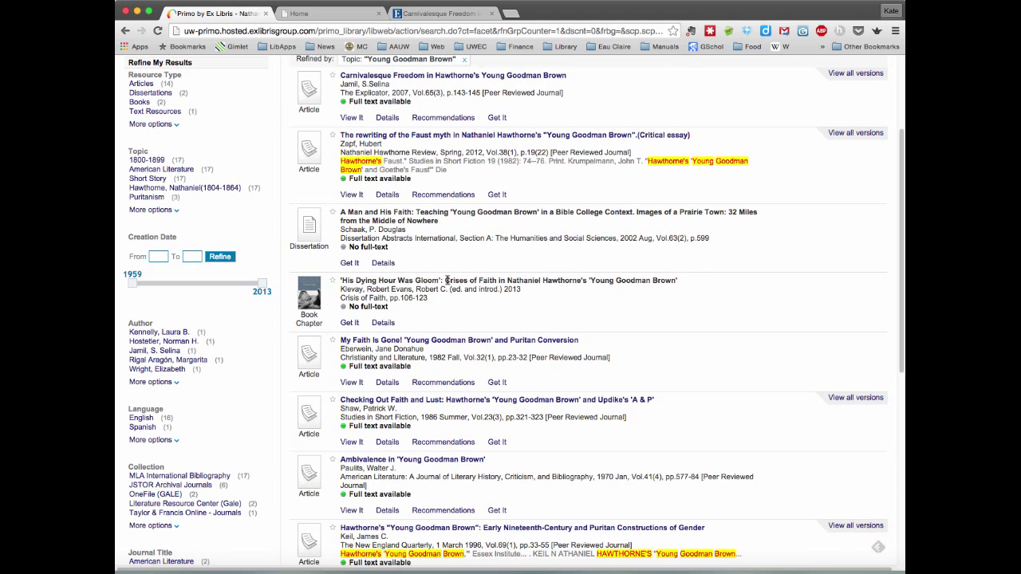
drag(444, 280, 498, 280)
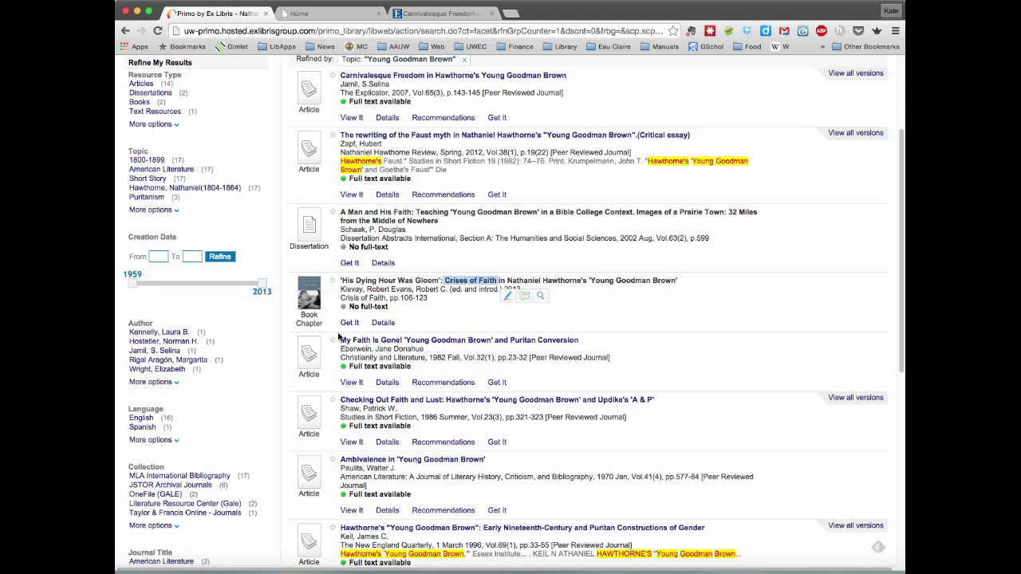
drag(338, 338, 579, 341)
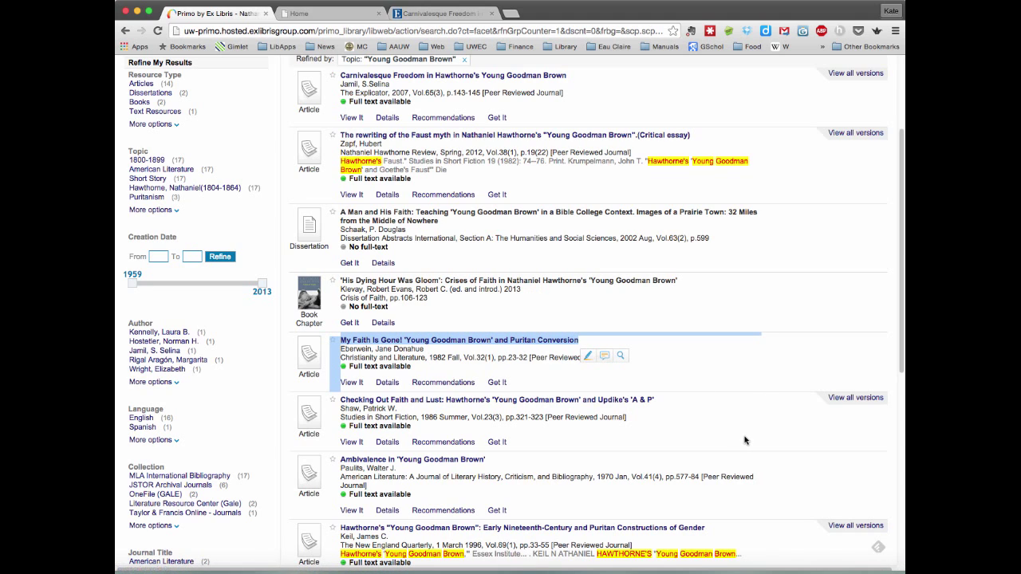
click(640, 451)
scroll(640, 449, down, 2)
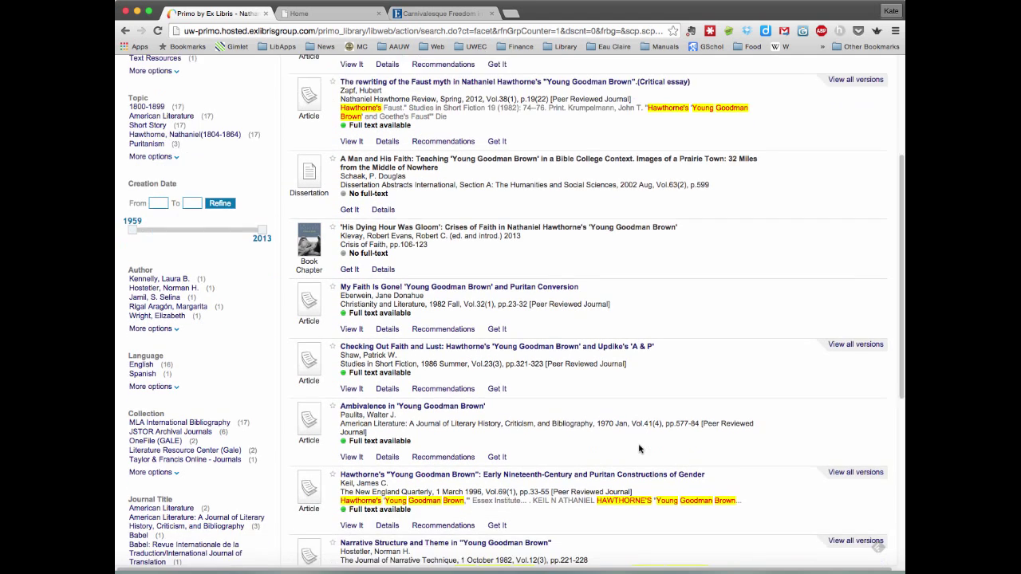
scroll(639, 449, down, 5)
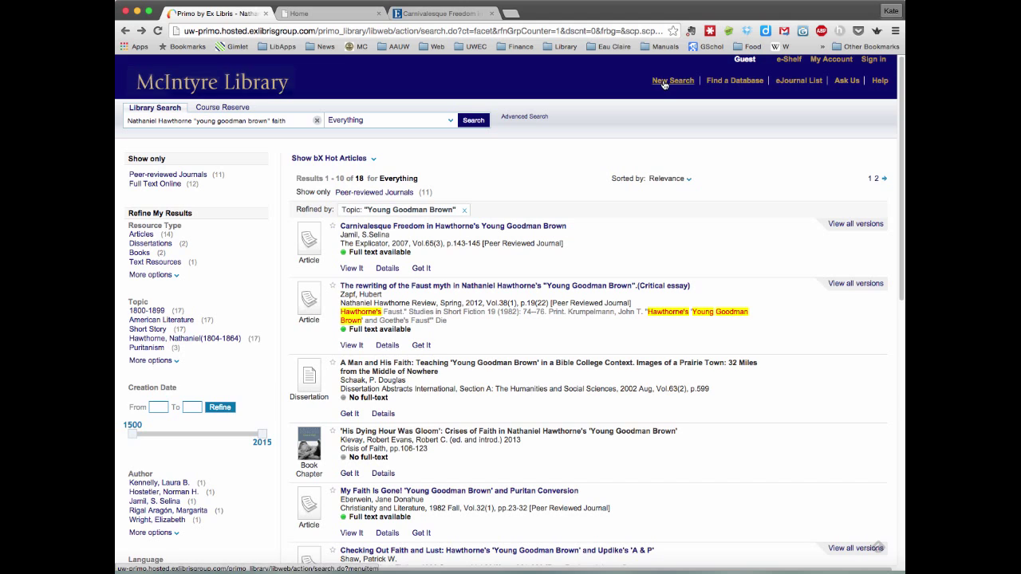
Step: Start a new library search for "othello treatment", and rerun it with "shakespeare" added to the terms
click(664, 83)
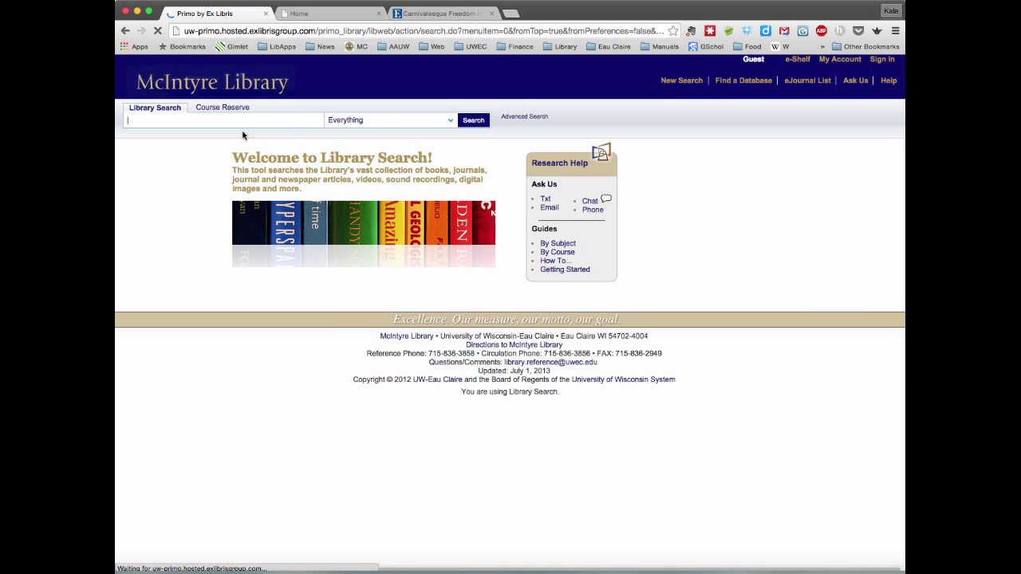
text(othello)
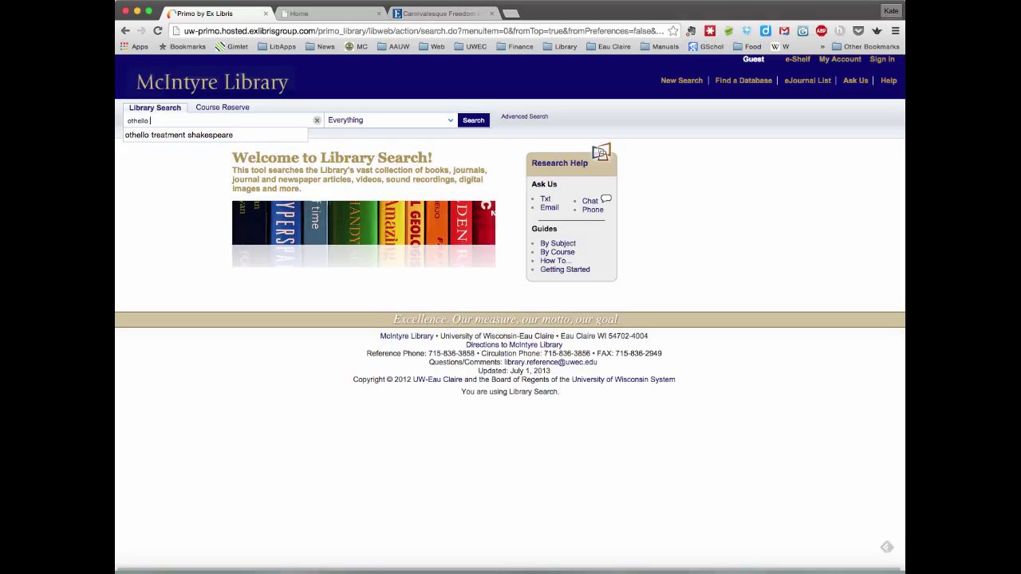
text( treatment)
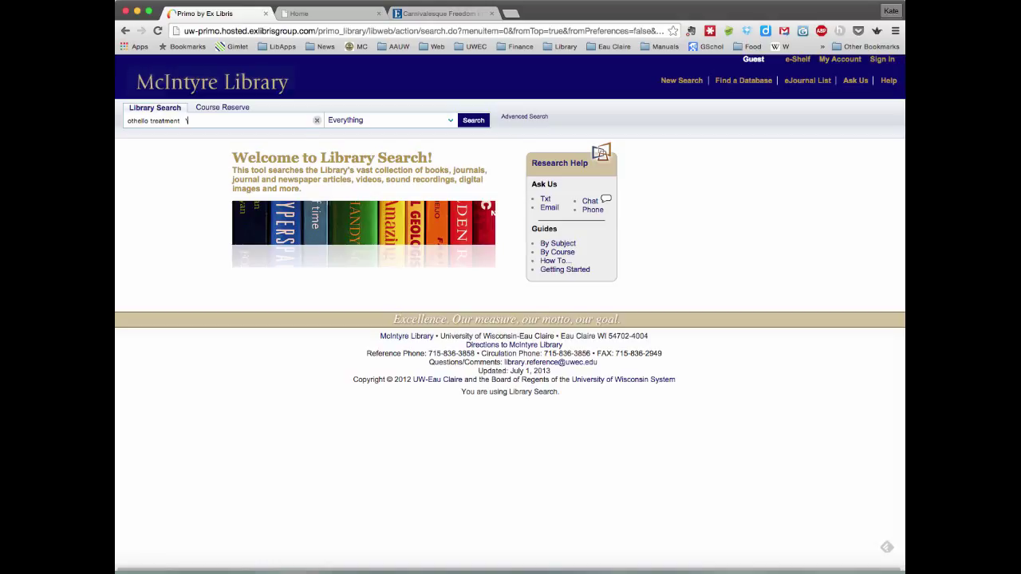
key(BackSpace)
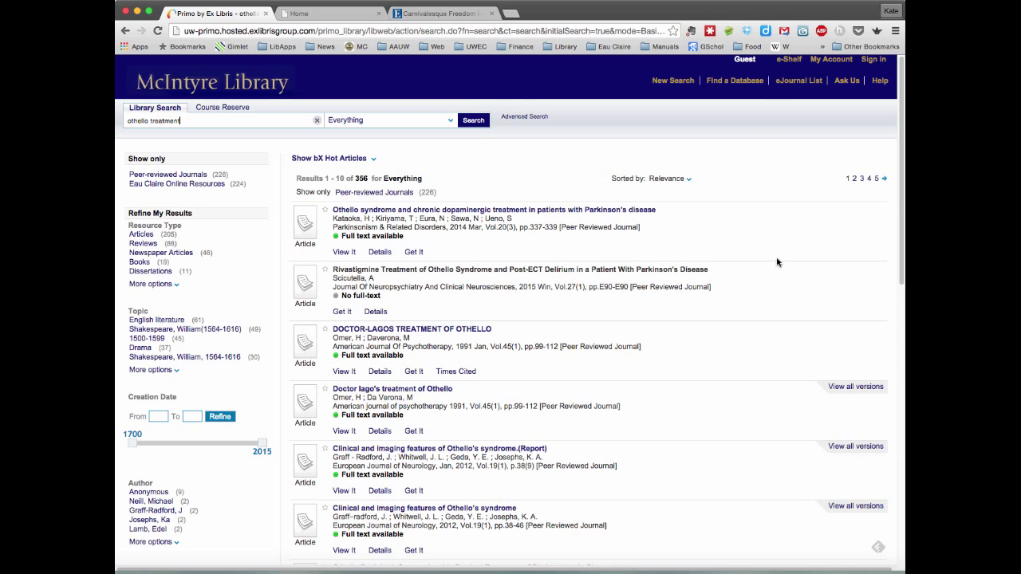
text(shakespeare)
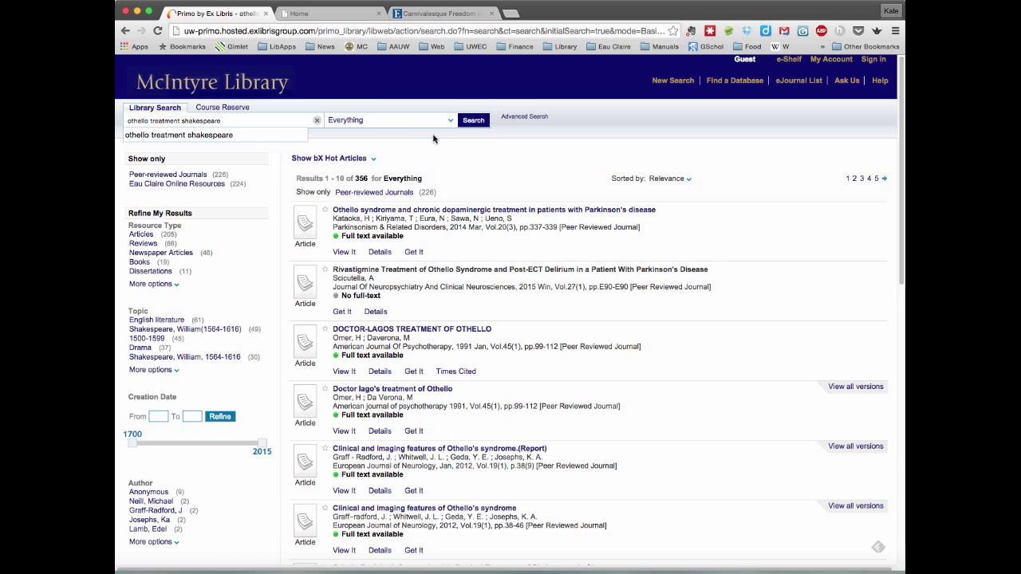
click(475, 120)
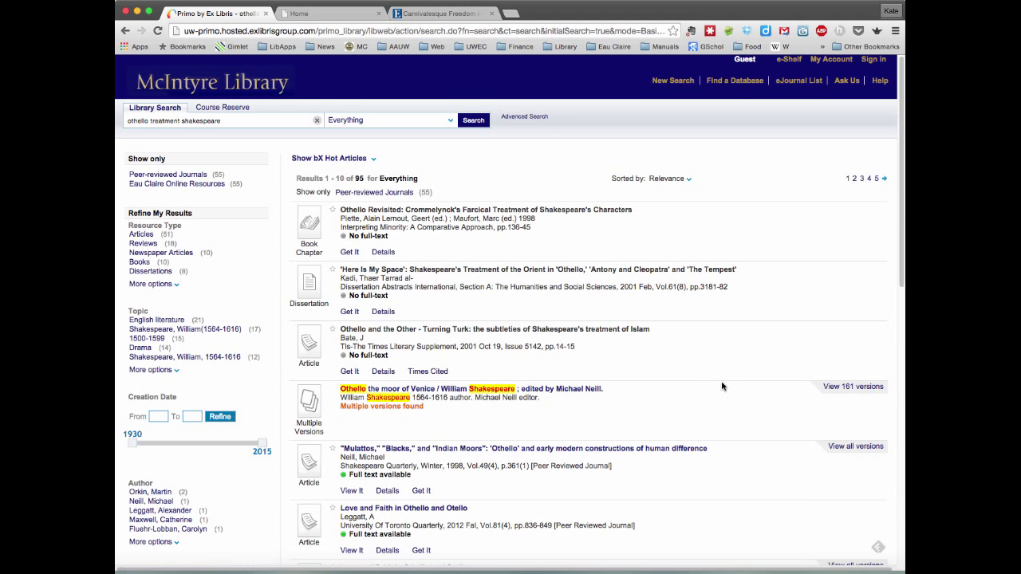
Step: Look through the Othello results, examining the title wording on the Orient, the treatment of Islam and early modern constructions of human difference
scroll(721, 386, down, 1)
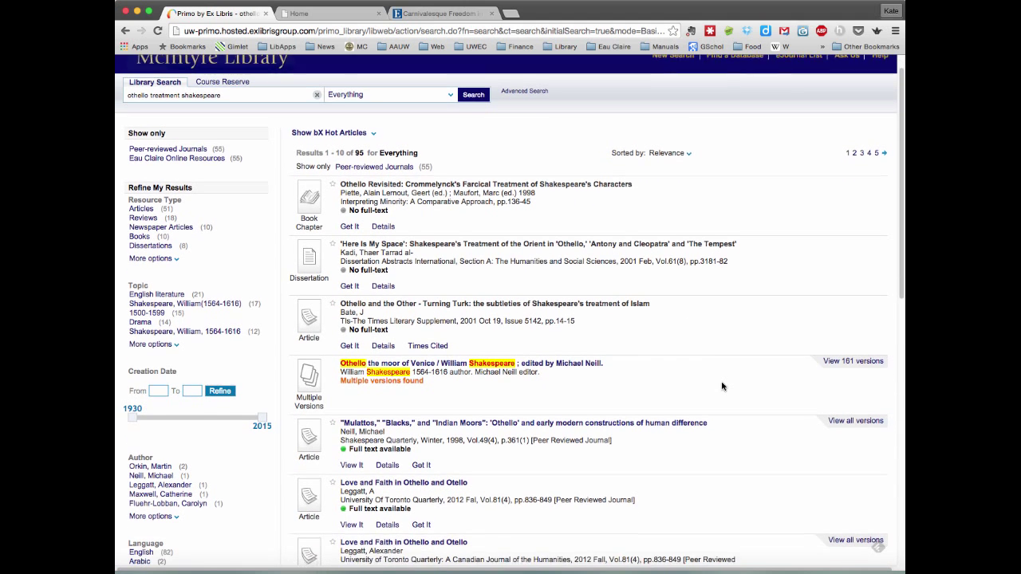
drag(462, 238, 546, 239)
drag(586, 298, 661, 301)
scroll(719, 351, down, 1)
scroll(718, 351, down, 5)
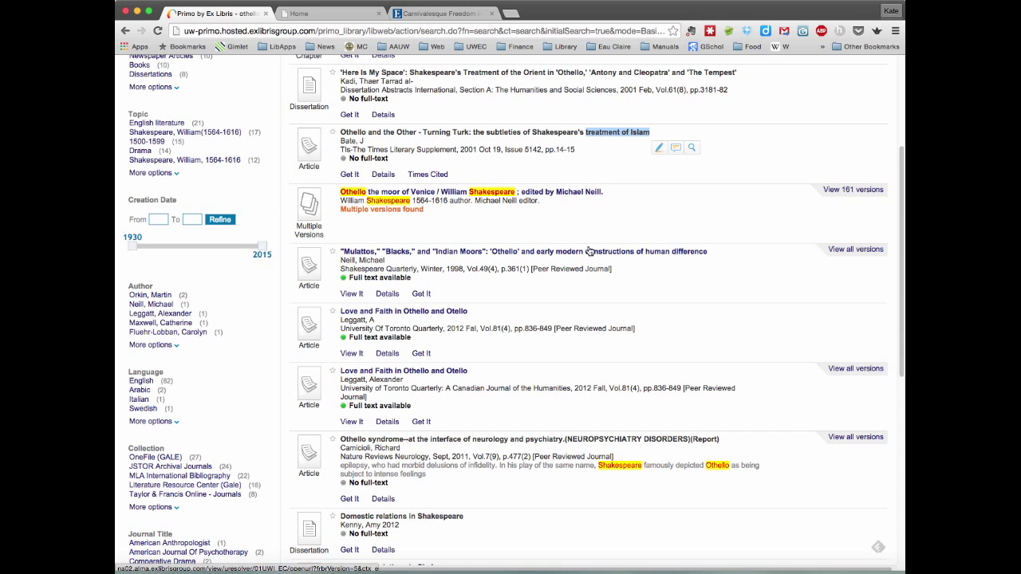
drag(720, 255, 535, 256)
scroll(568, 463, down, 4)
scroll(568, 461, up, 3)
scroll(568, 461, up, 5)
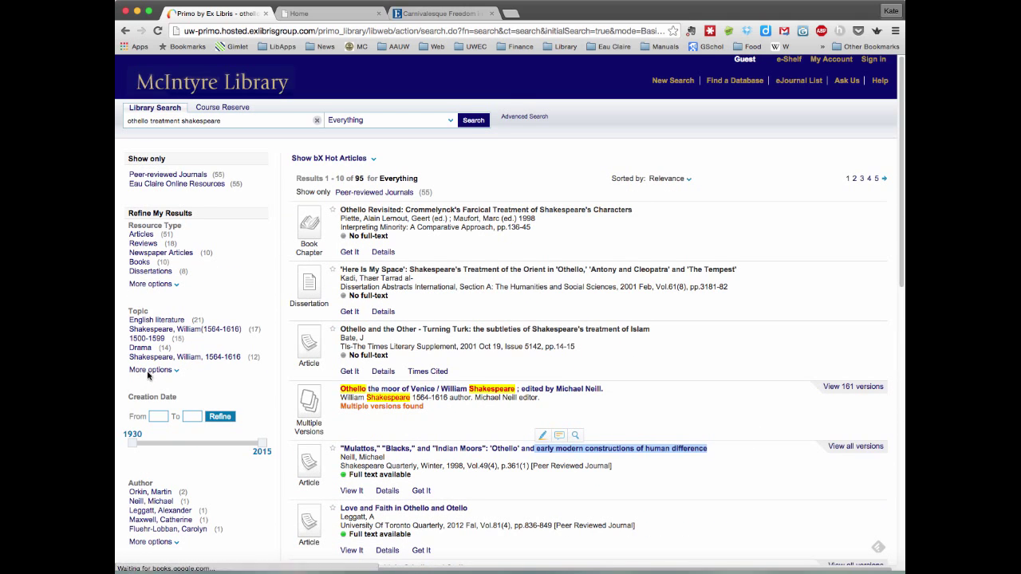
Step: Examine the full list of topics for refining the Othello search, including "Interracial marriage", and close it without applying any
click(151, 370)
scroll(485, 281, down, 2)
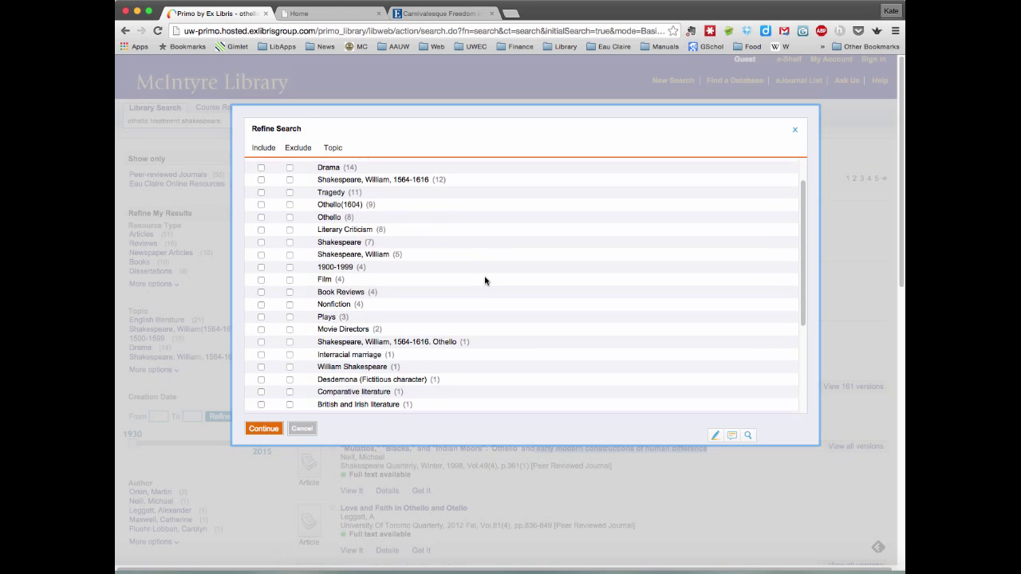
scroll(485, 275, up, 1)
scroll(485, 271, down, 3)
scroll(485, 267, down, 3)
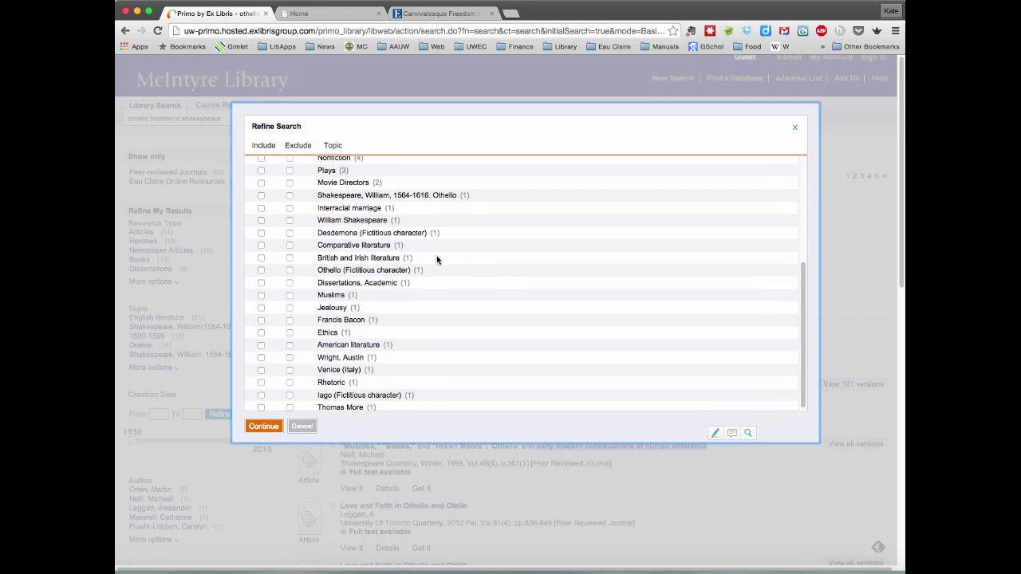
drag(316, 209, 383, 209)
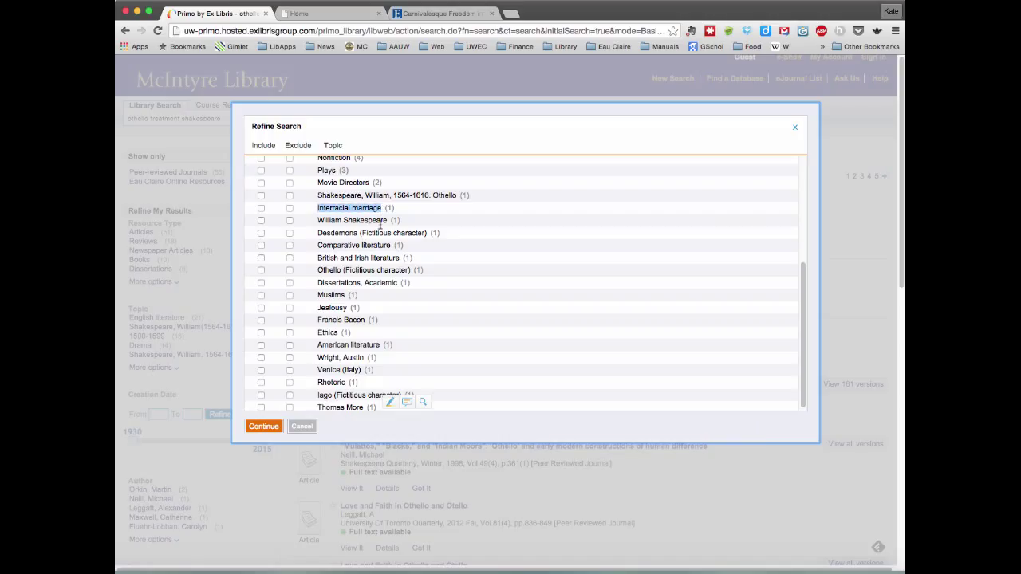
scroll(416, 245, up, 5)
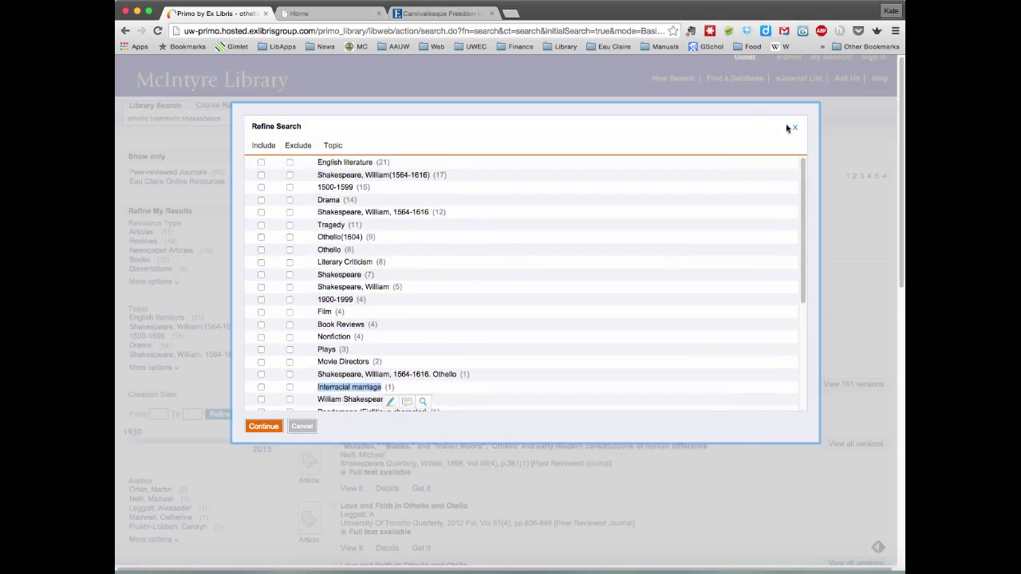
click(789, 127)
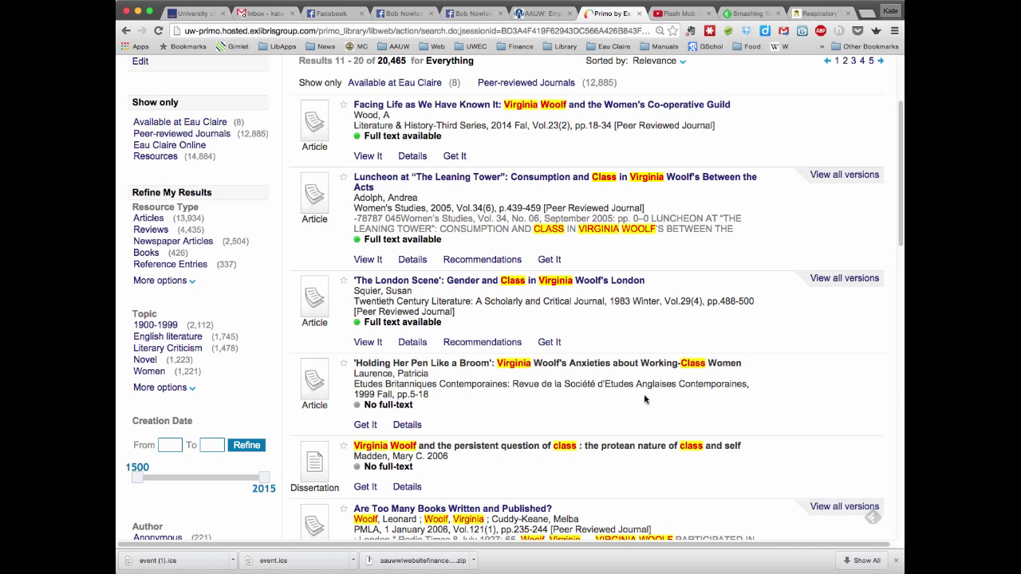
Step: In the Virginia Woolf class results, show the options for obtaining the article "Holding Her Pen Like a Broom", which has no full text
scroll(646, 399, down, 3)
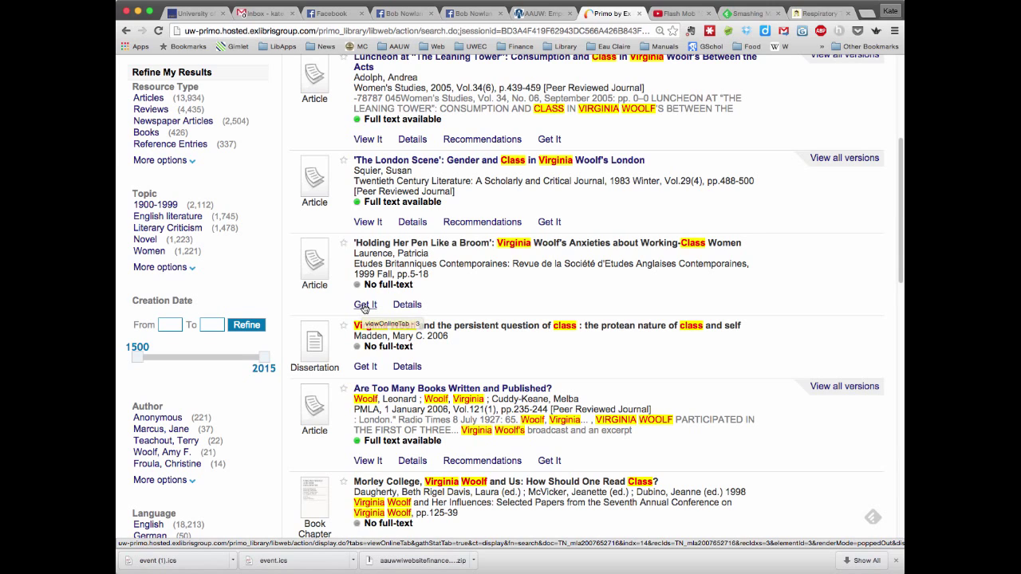
click(364, 308)
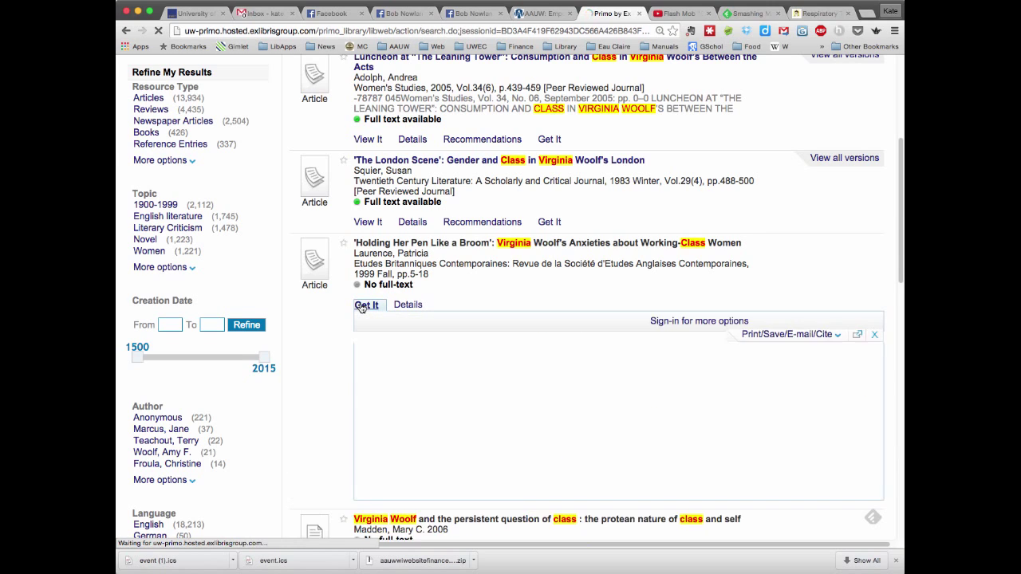